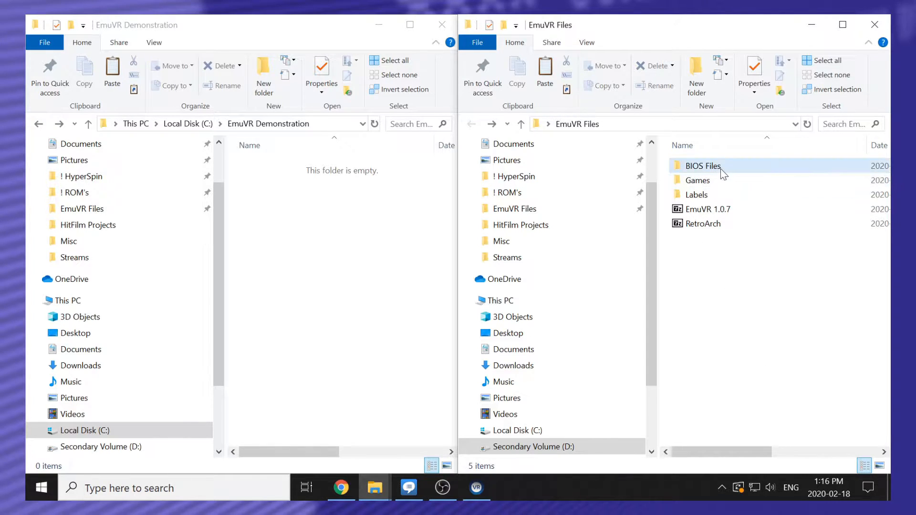
Step: Extract the EmuVR 1.0.7 archive into C:\EmuVR Demonstration and close the archive
click(715, 210)
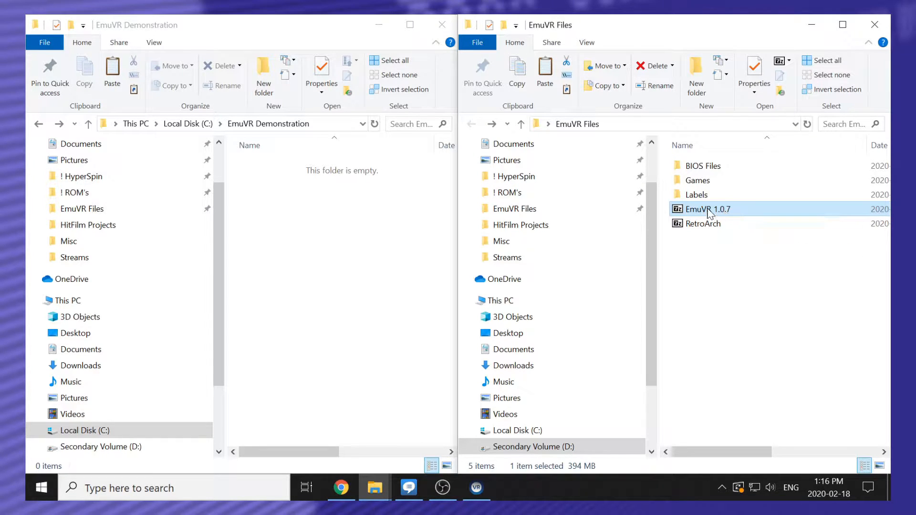
double_click(709, 210)
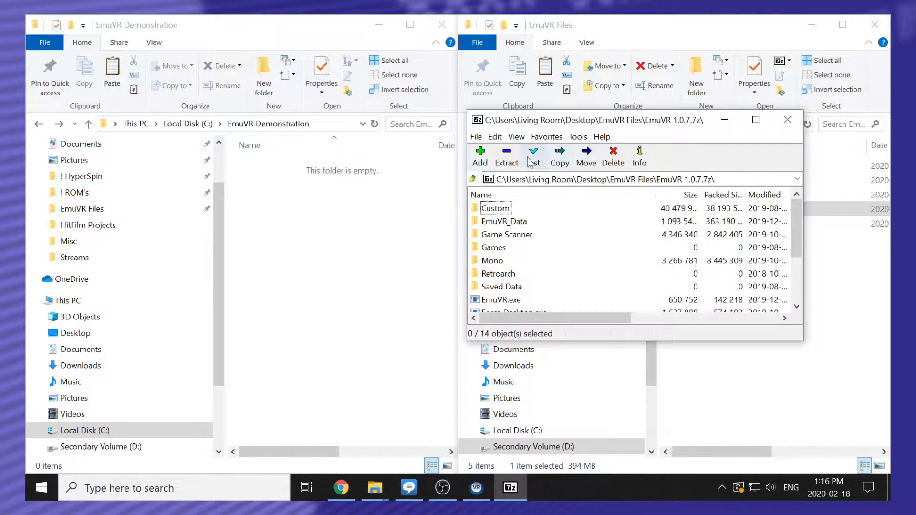
click(514, 165)
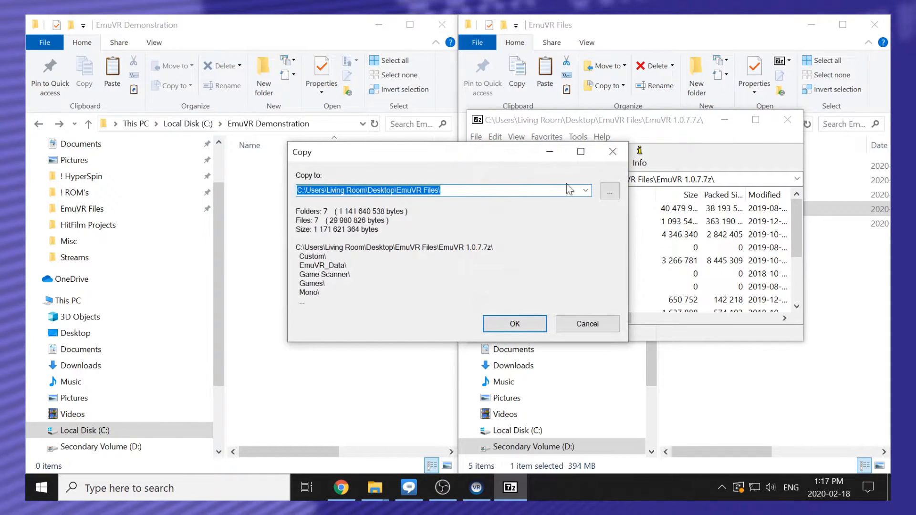
click(610, 191)
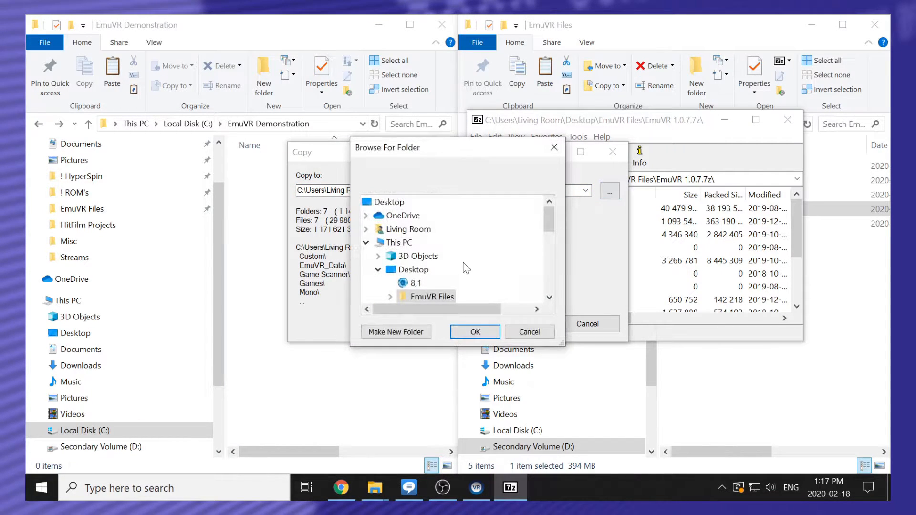
scroll(466, 261, down, 1)
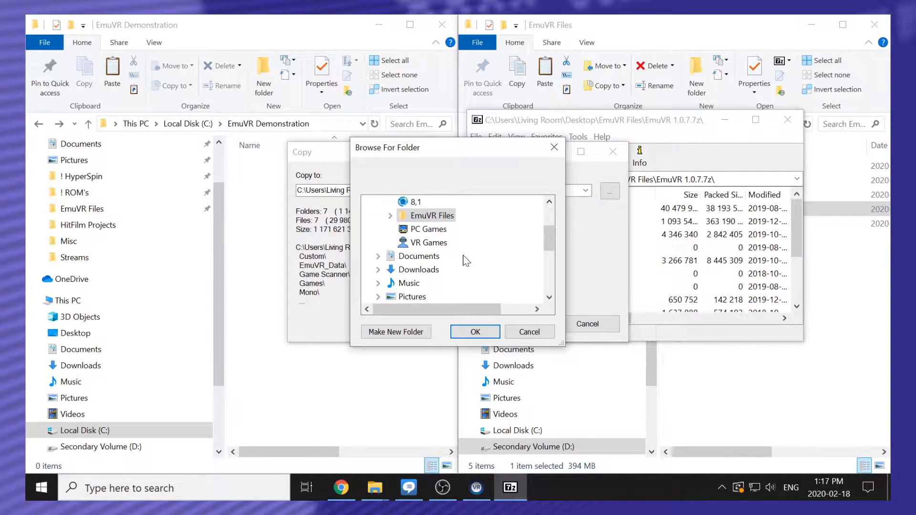
scroll(452, 271, down, 1)
click(449, 283)
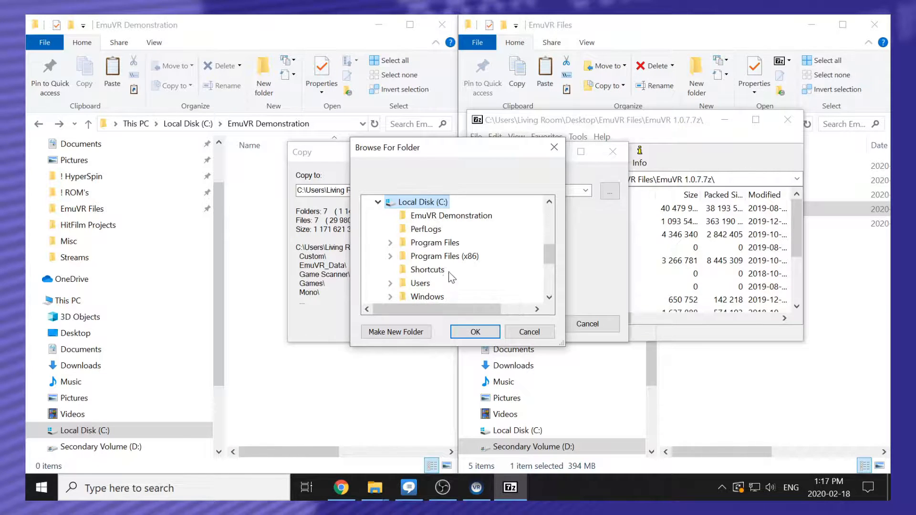
click(443, 217)
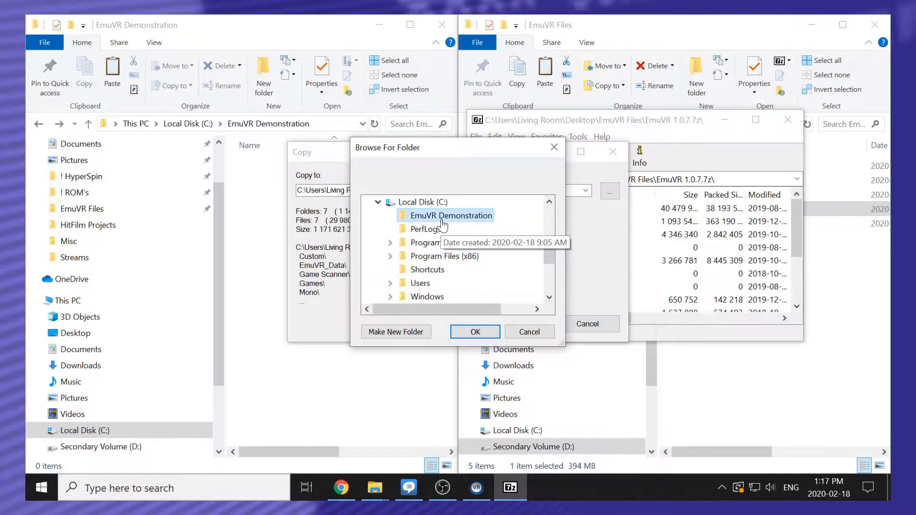
click(475, 332)
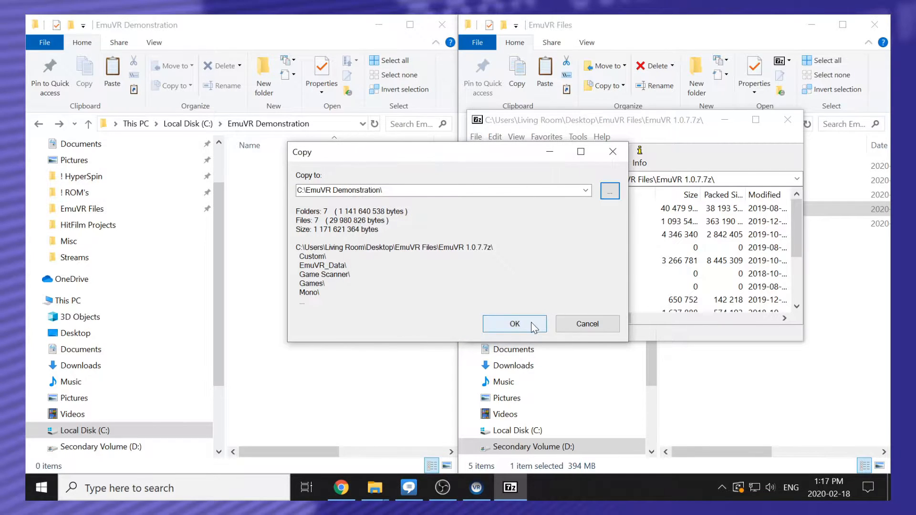
click(531, 322)
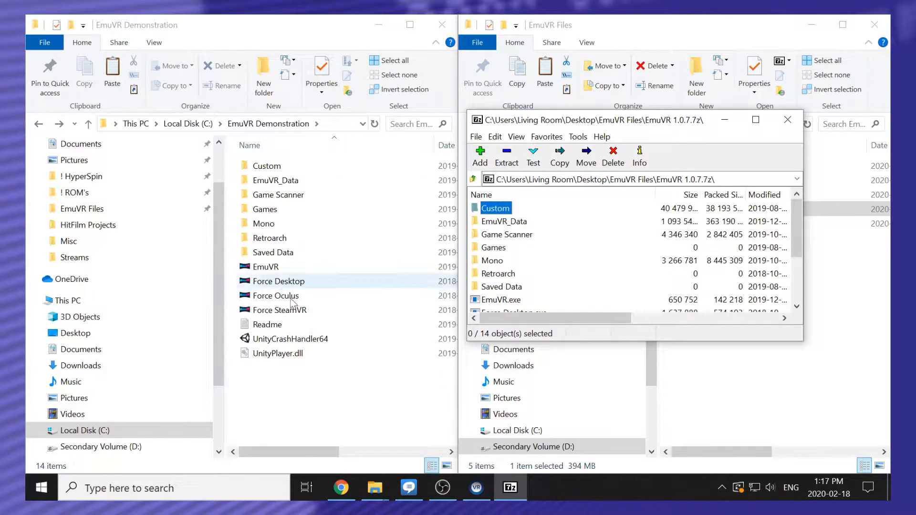
click(787, 122)
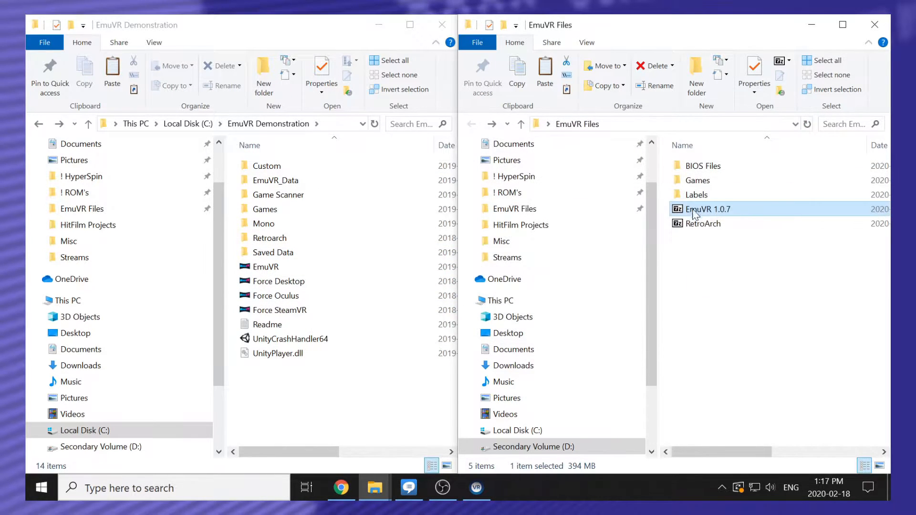
Step: Extract the RetroArch archive into C:\EmuVR Demonstration\Retroarch and close the archive
click(692, 226)
double_click(693, 225)
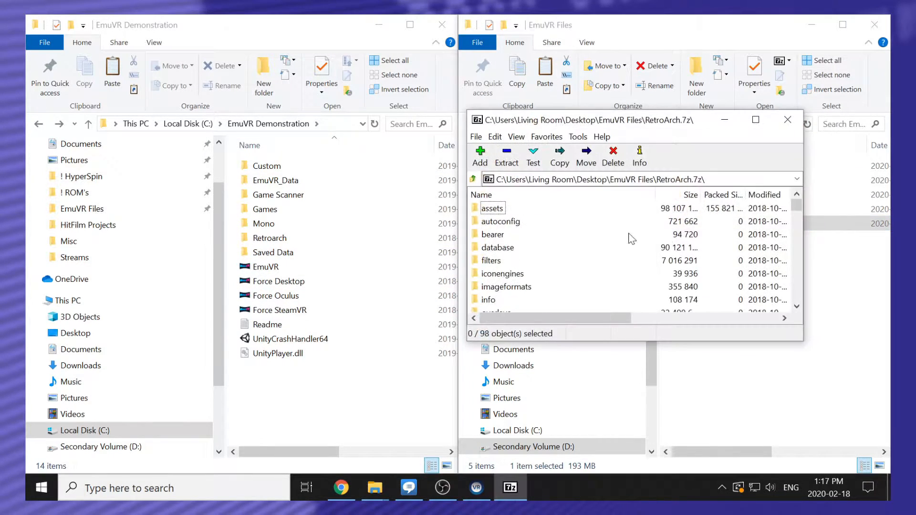
click(514, 164)
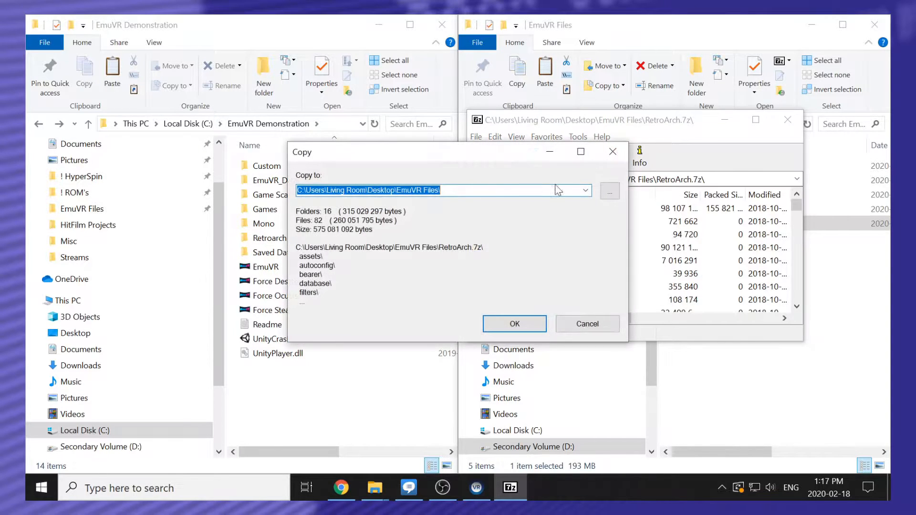
click(609, 190)
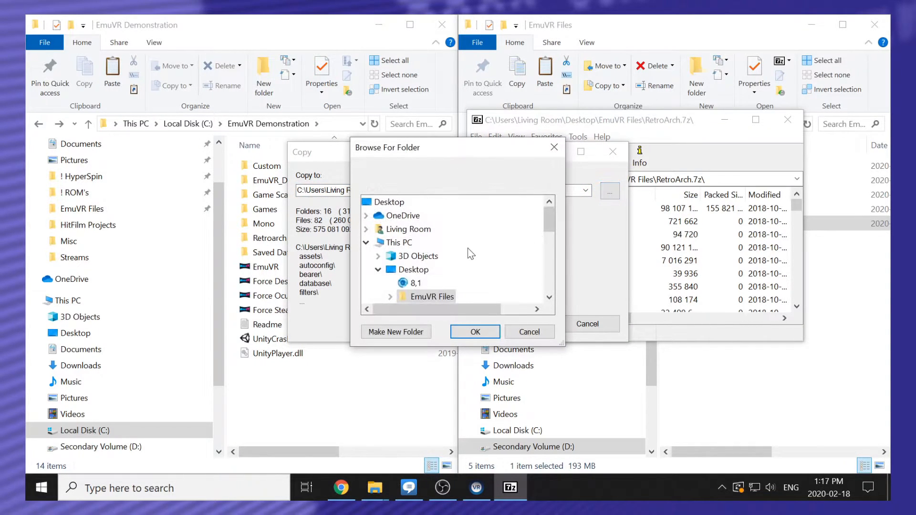
scroll(468, 252, down, 1)
scroll(457, 267, down, 1)
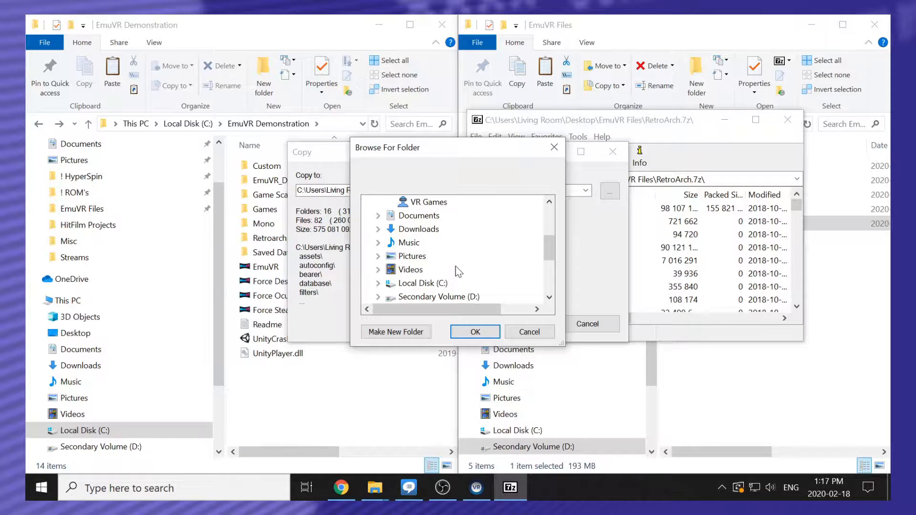
click(449, 283)
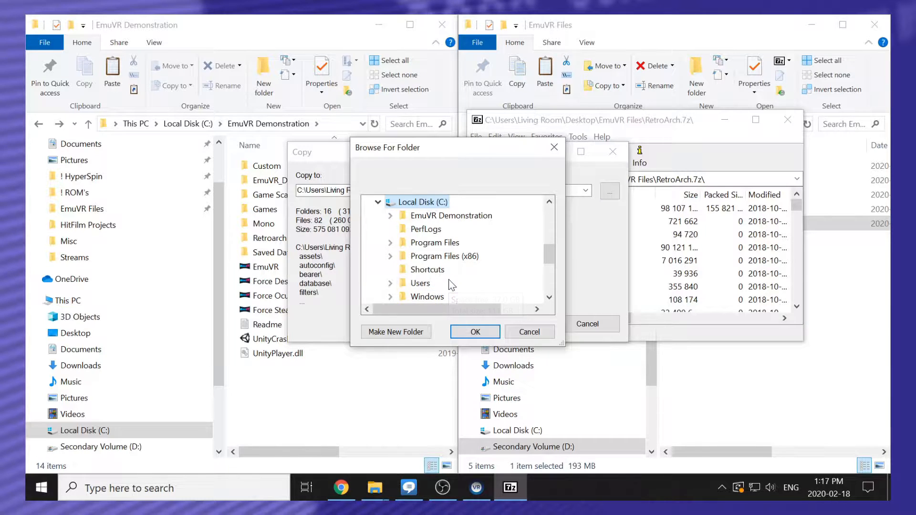
click(461, 215)
scroll(481, 249, down, 1)
click(444, 244)
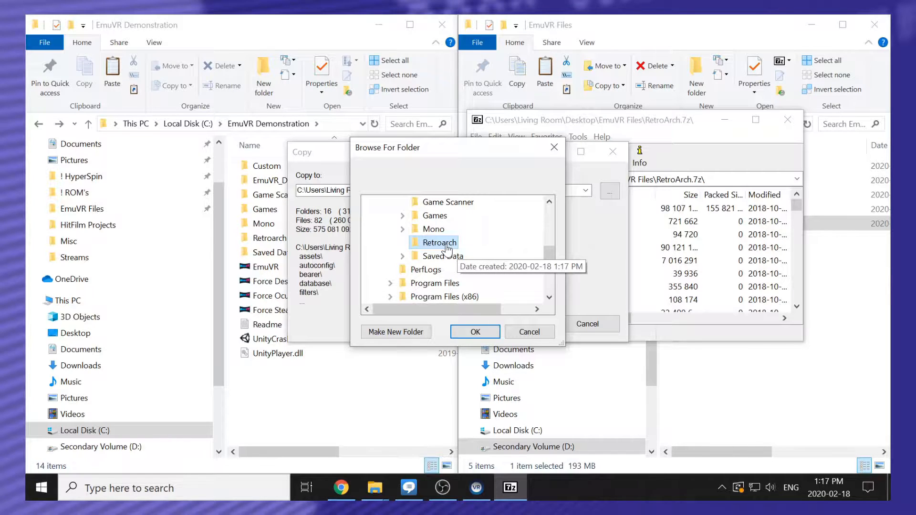
click(475, 331)
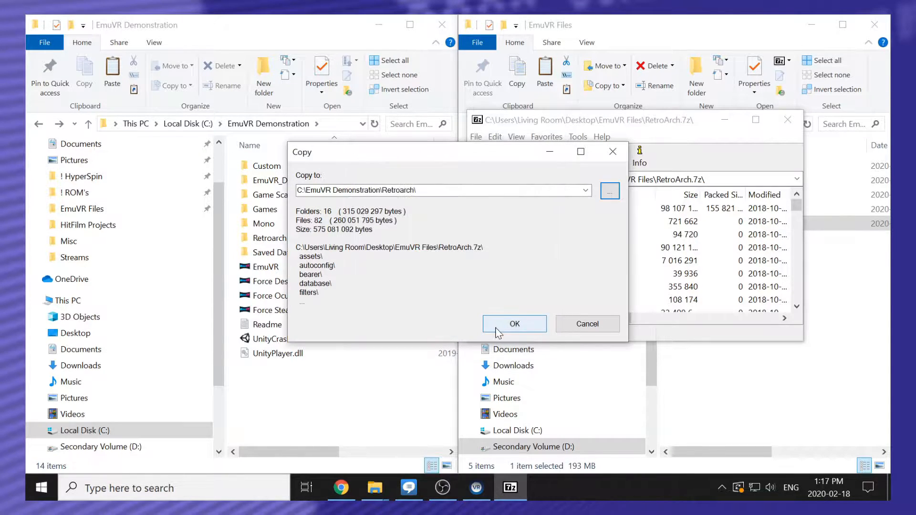
click(514, 324)
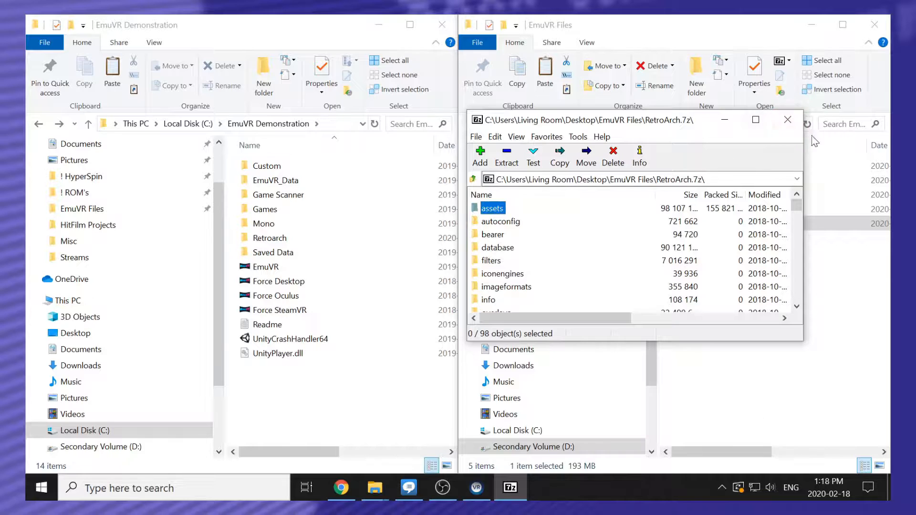
click(787, 119)
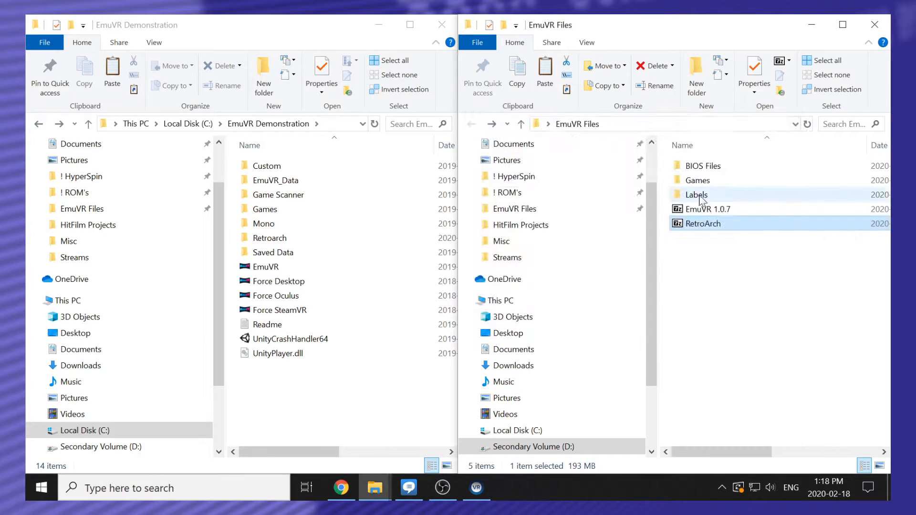
Step: Open the BIOS Files folder as the source and the Retroarch\system folder of EmuVR Demonstration as the destination
double_click(692, 167)
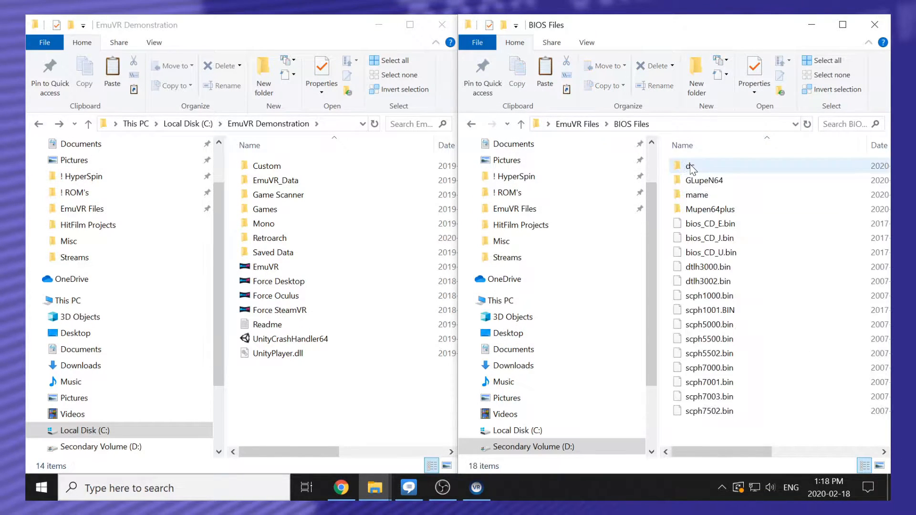
click(730, 270)
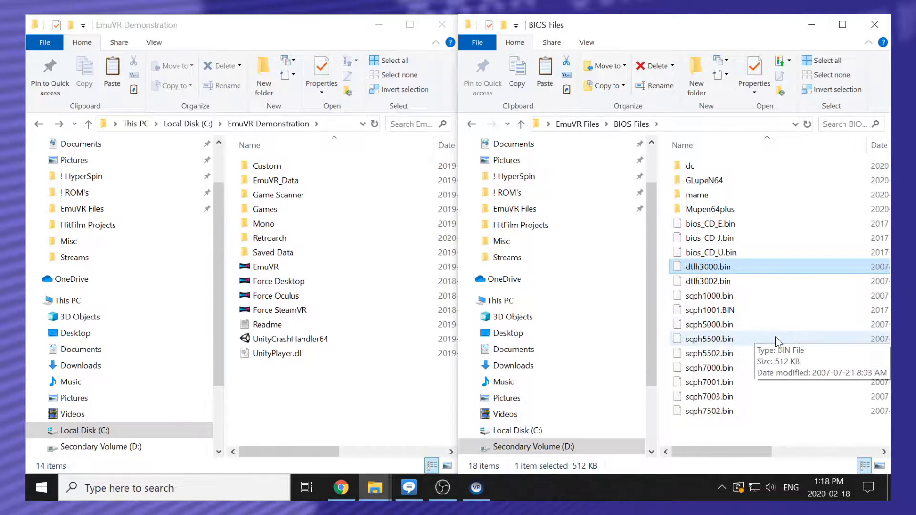
key(ctrl+a)
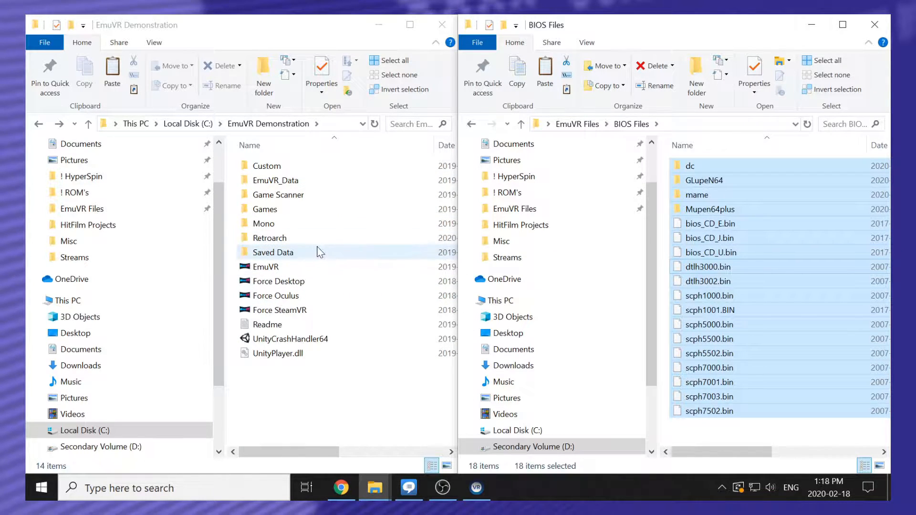
double_click(302, 237)
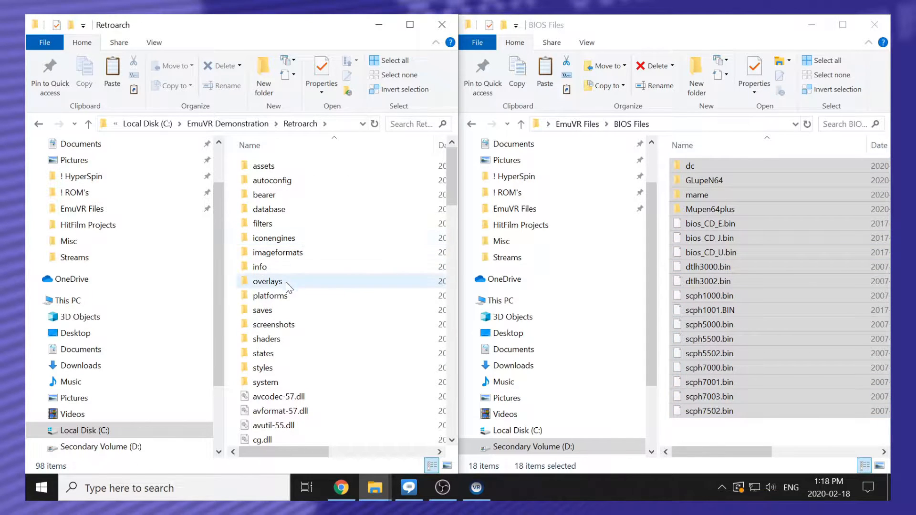
click(295, 381)
double_click(294, 381)
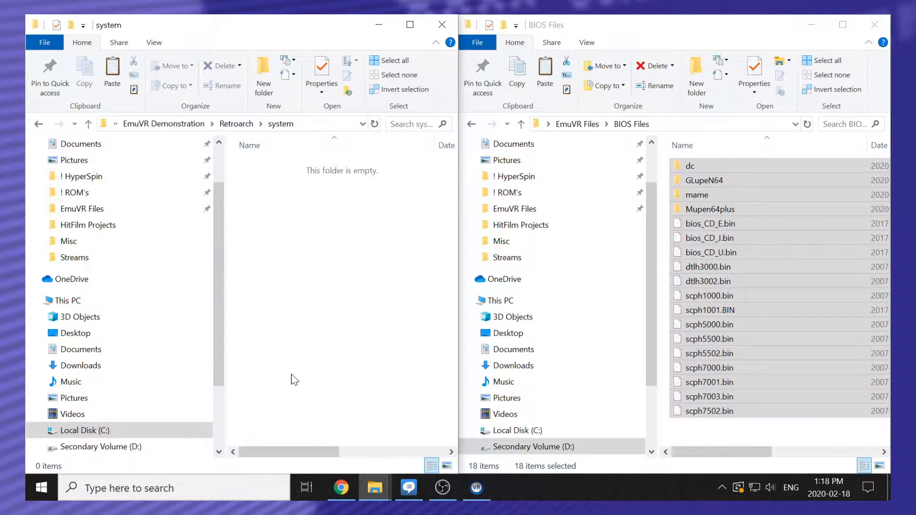
Step: Copy all files and folders from BIOS Files into the Retroarch\system folder
click(784, 310)
right_click(783, 310)
click(774, 329)
key(ctrl+a)
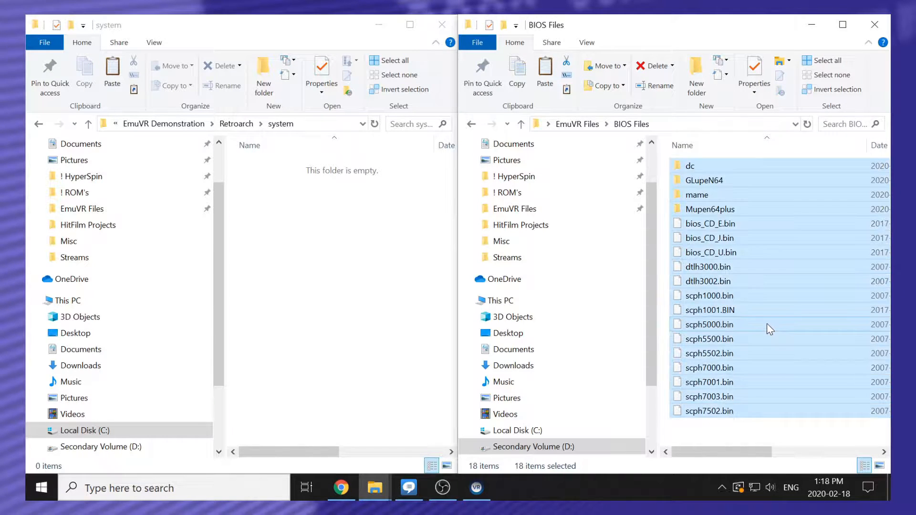
right_click(766, 323)
click(739, 245)
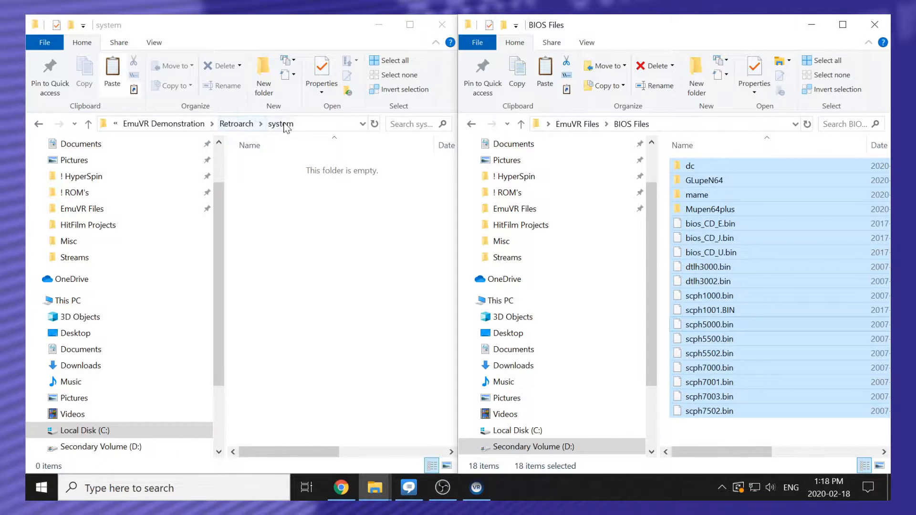
right_click(304, 202)
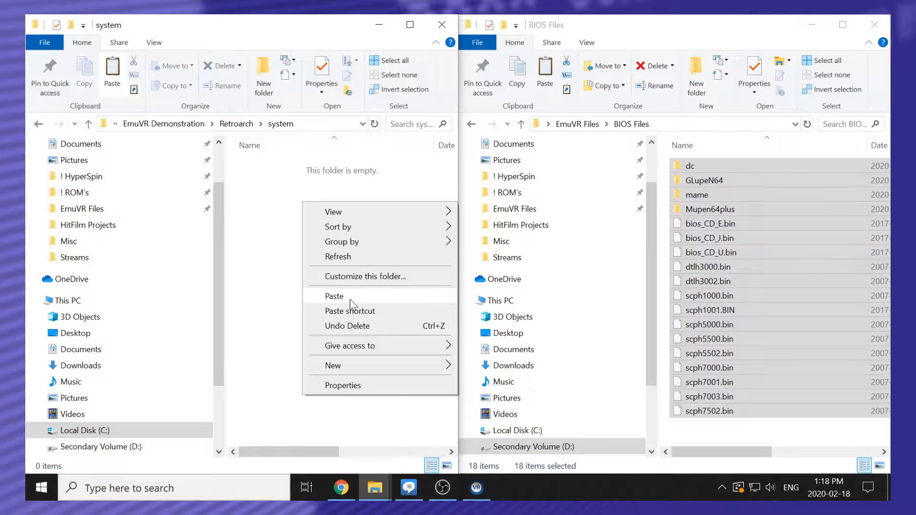
click(350, 300)
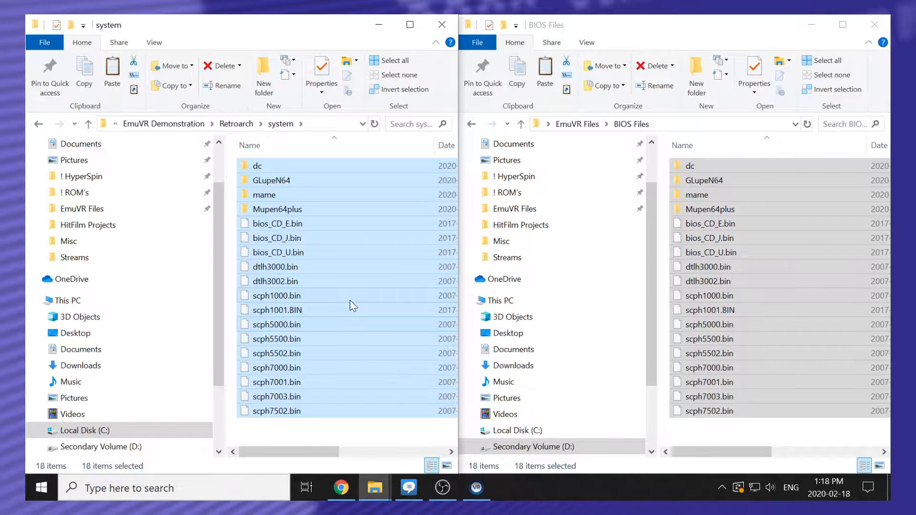
Step: Return to the EmuVR Demonstration folder and launch EmuVR
click(39, 125)
click(39, 125)
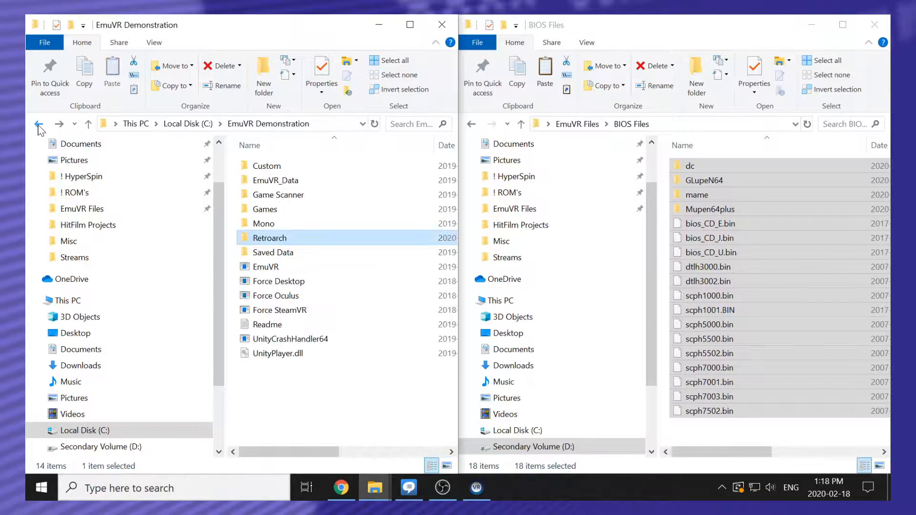
double_click(319, 268)
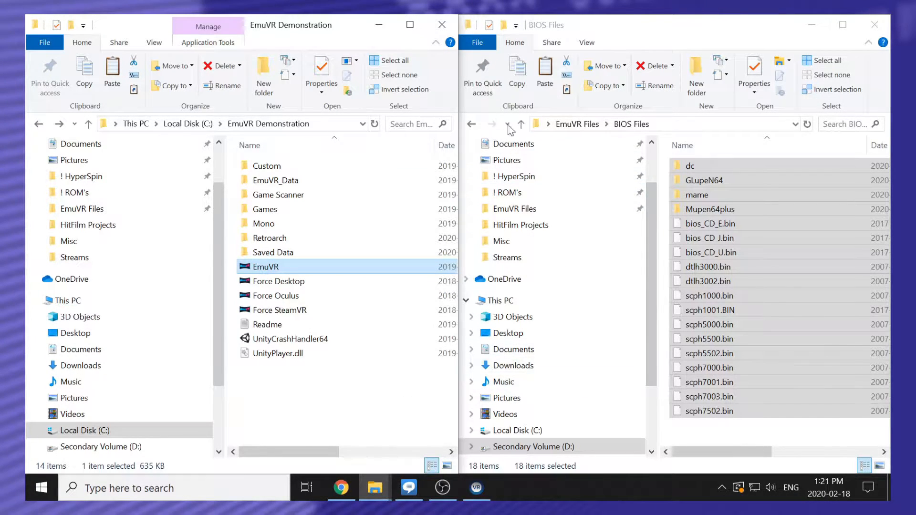
Step: Select all system folders in EmuVR Files\Games and open the Games folder of EmuVR Demonstration as the destination
click(471, 125)
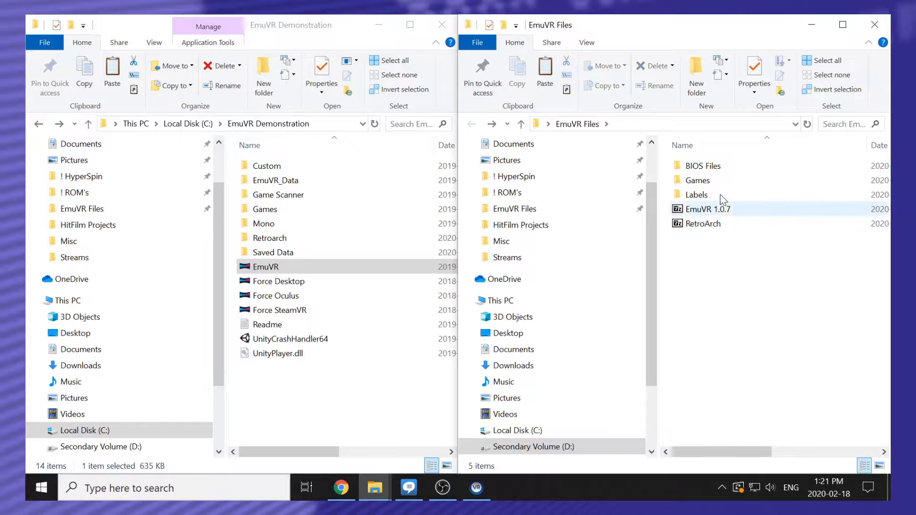
double_click(715, 180)
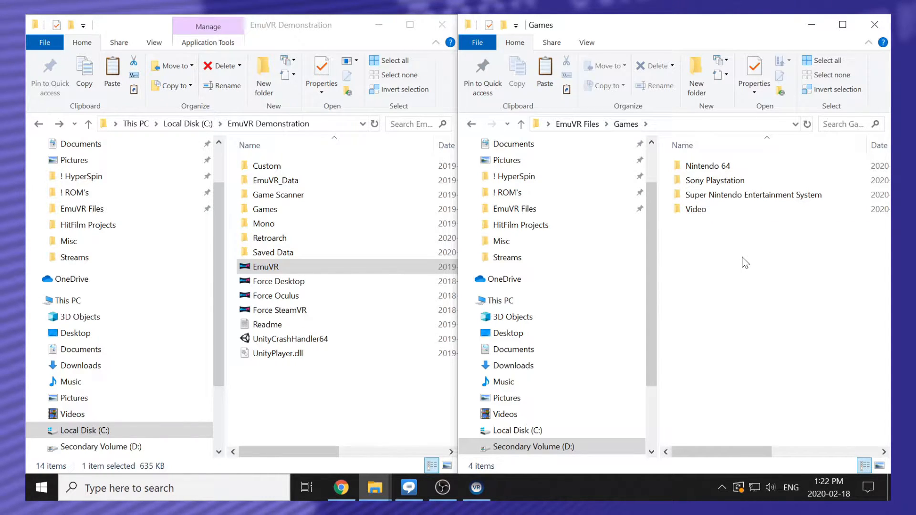
click(728, 198)
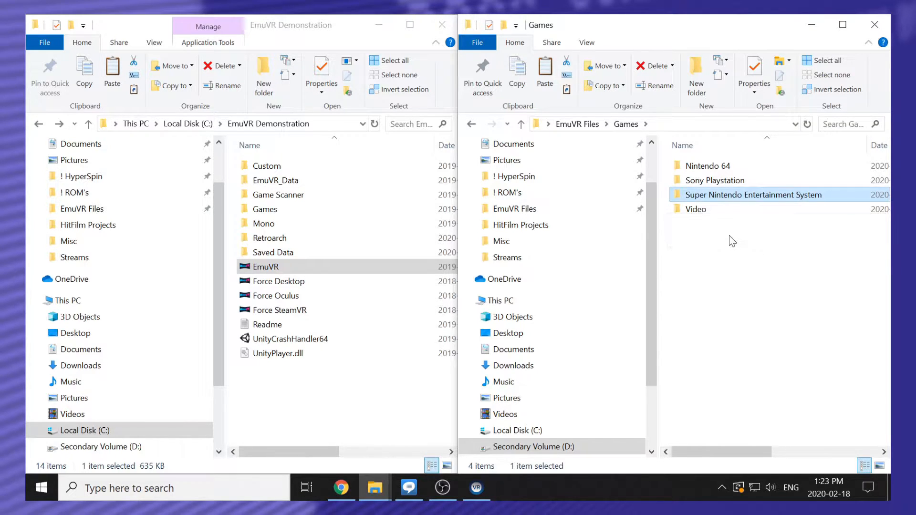
key(ctrl+a)
double_click(355, 213)
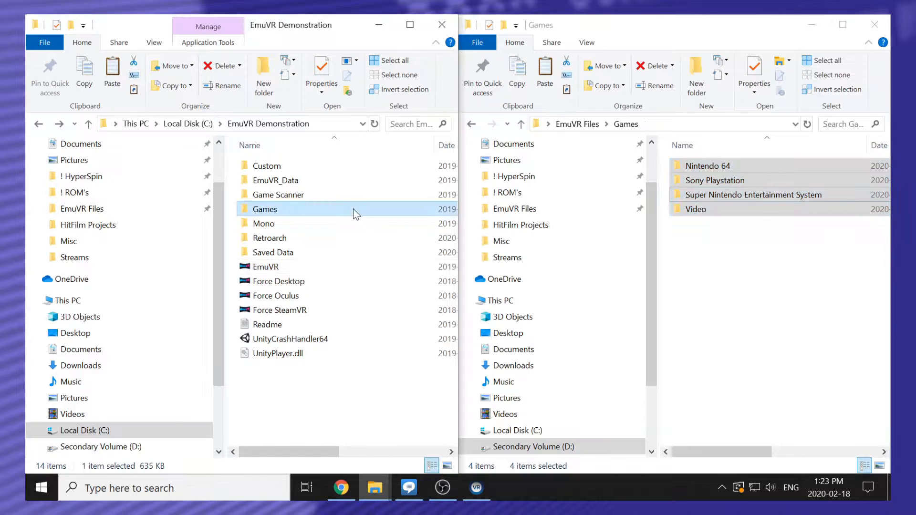
click(39, 124)
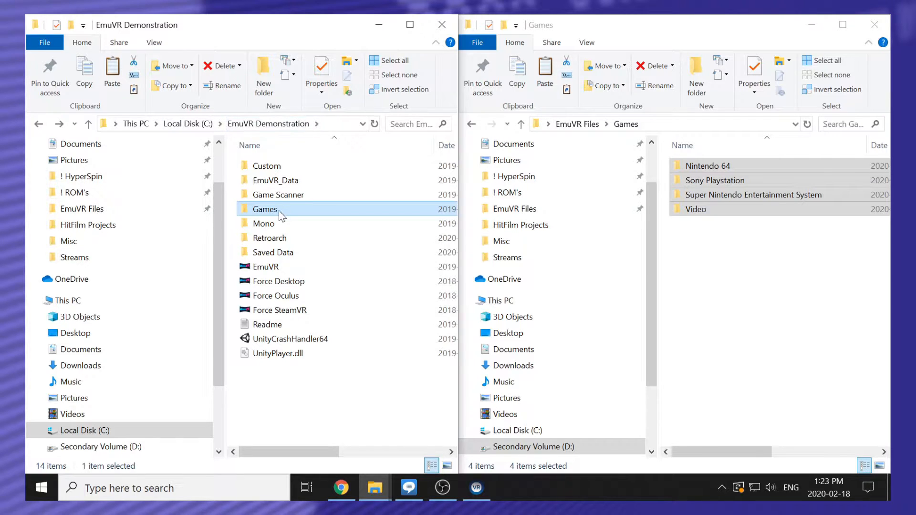
double_click(278, 210)
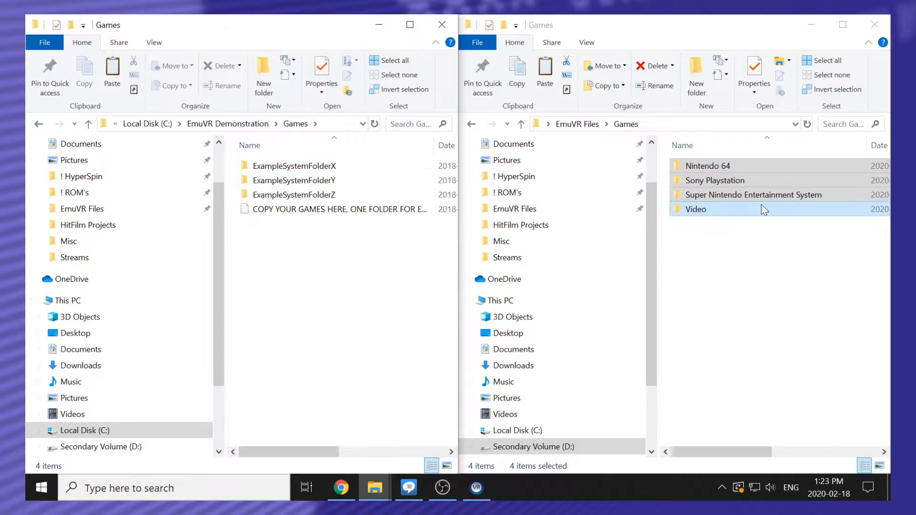
Step: Copy the Nintendo 64, Sony Playstation, Super Nintendo Entertainment System and Video folders into EmuVR Demonstration\Games
mouse_move(759, 195)
mouse_down()
mouse_move(615, 263)
mouse_move(386, 286)
mouse_move(743, 193)
mouse_up()
right_click(743, 193)
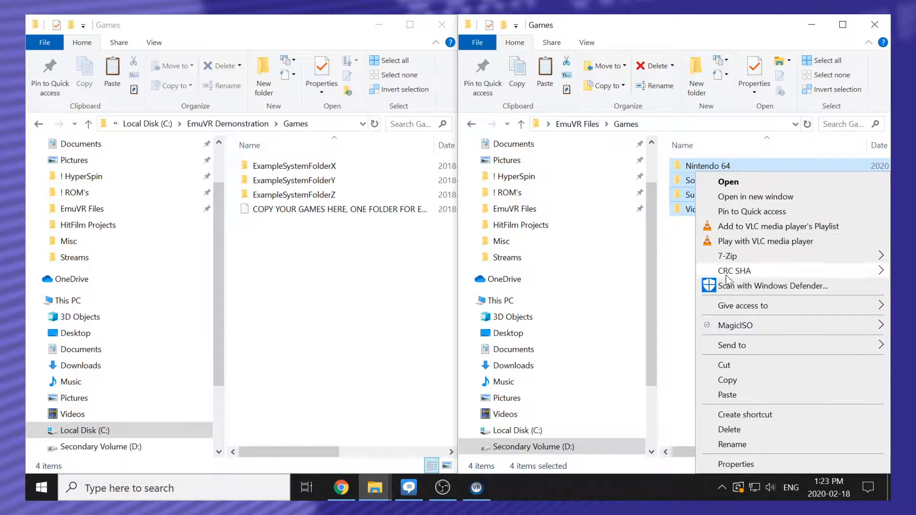
click(735, 379)
right_click(344, 282)
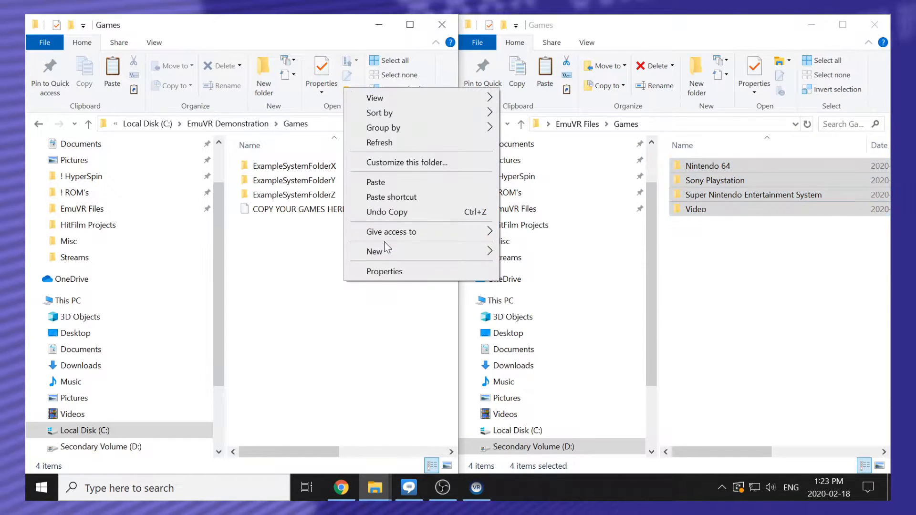
click(389, 186)
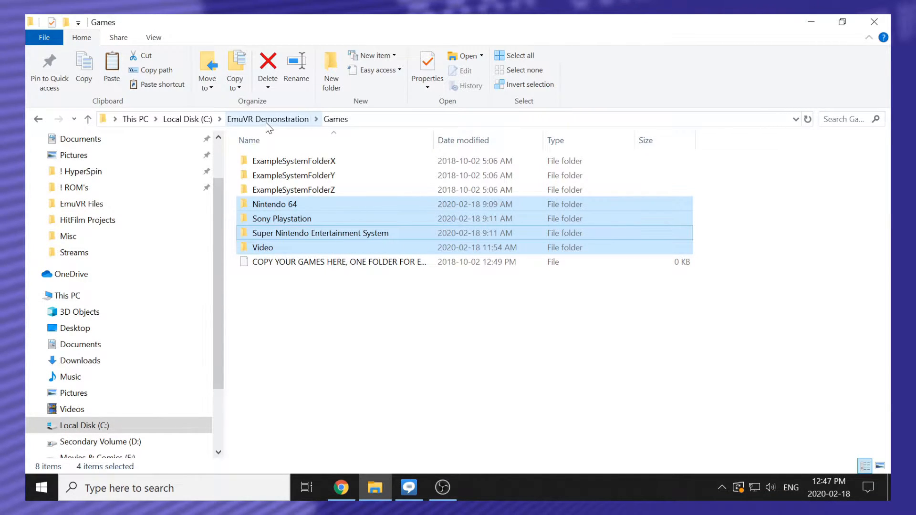
Step: Launch Game Scanner from EmuVR Demonstration\Game Scanner and update its core list
click(266, 121)
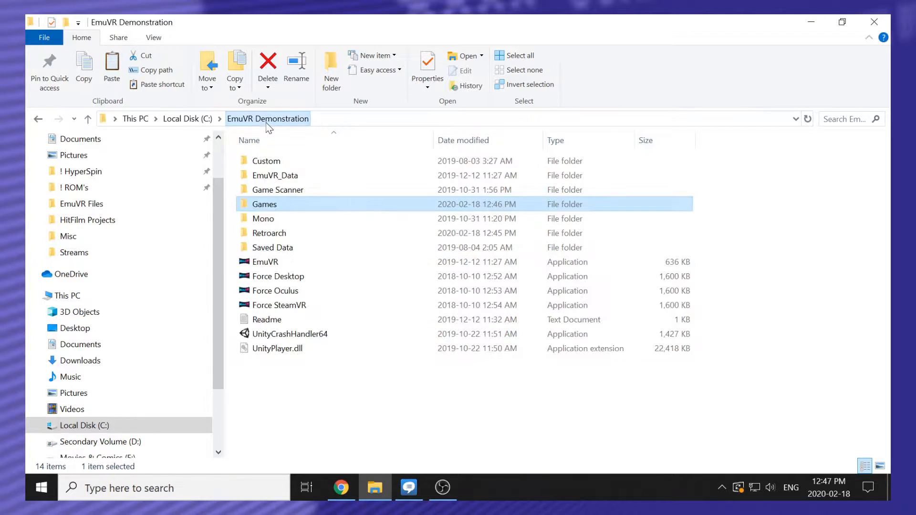
double_click(311, 190)
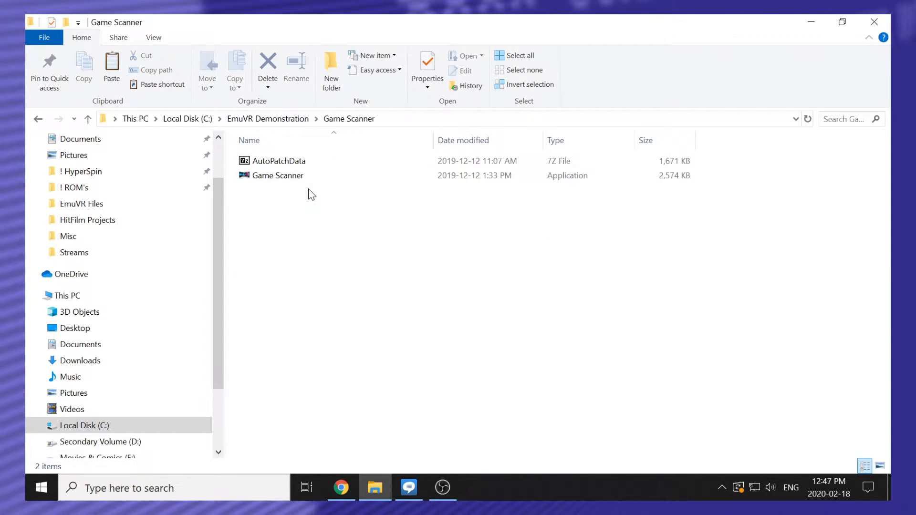
click(278, 175)
double_click(278, 175)
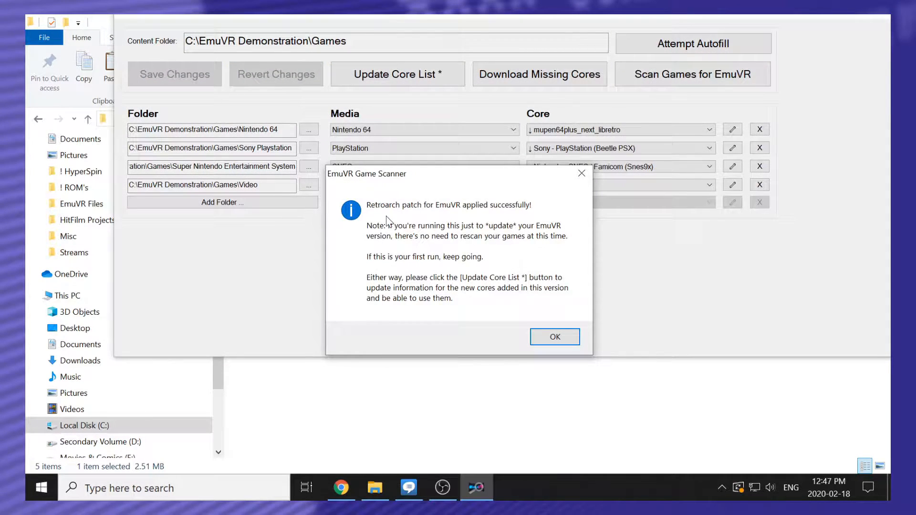
click(555, 338)
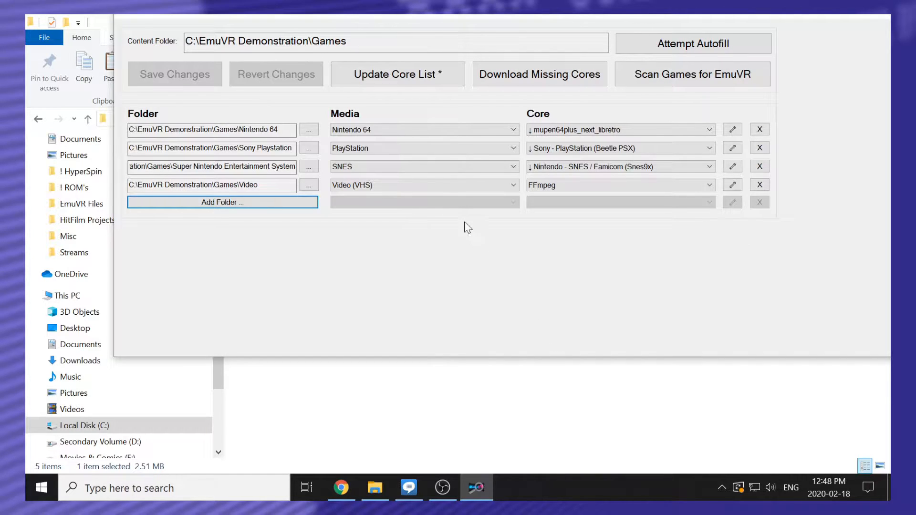
click(419, 74)
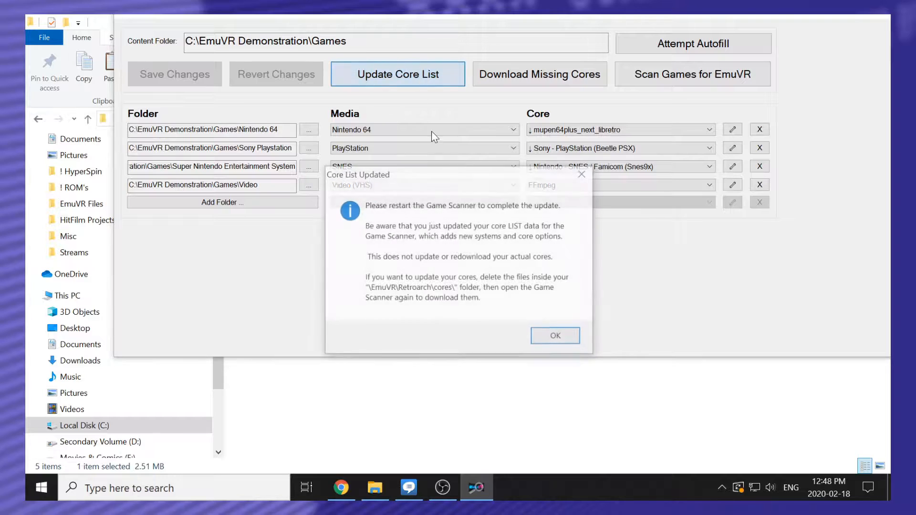
click(556, 337)
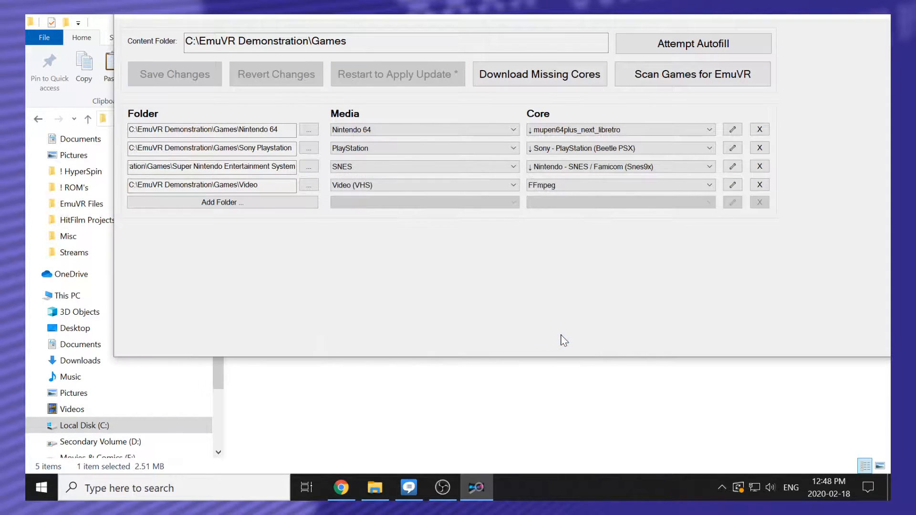
Step: Autofill the system folders from C:\EmuVR Demonstration\Games and save the changes
click(674, 45)
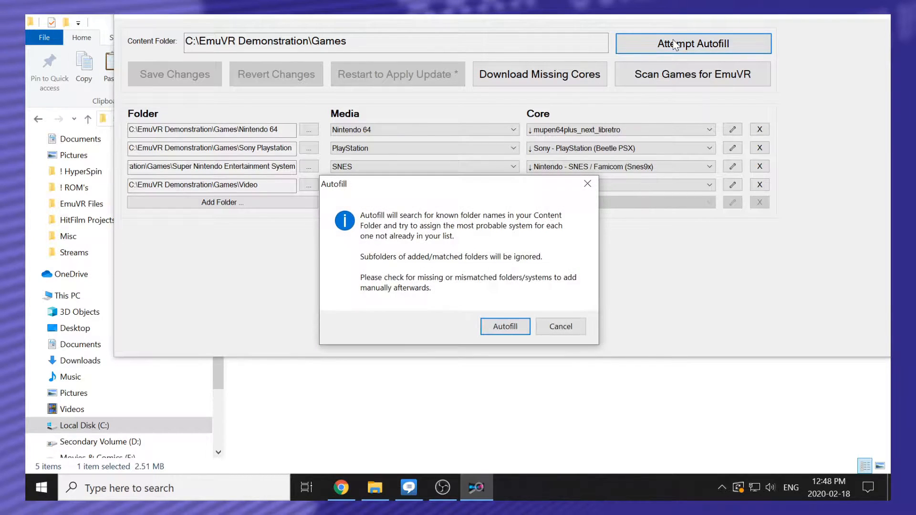
click(499, 328)
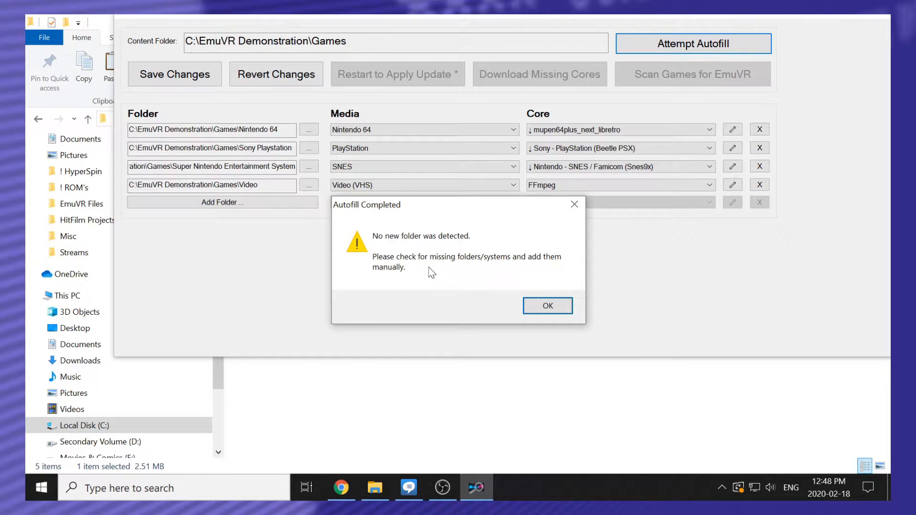
click(548, 307)
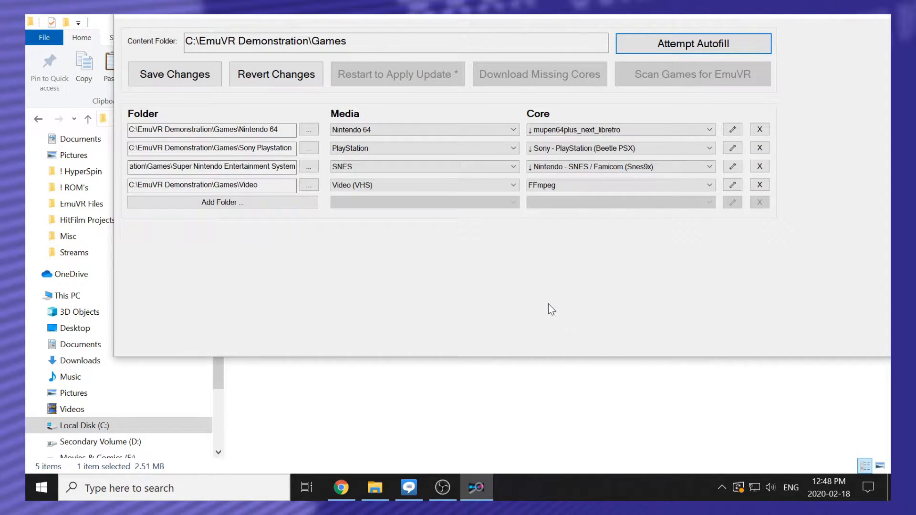
click(181, 76)
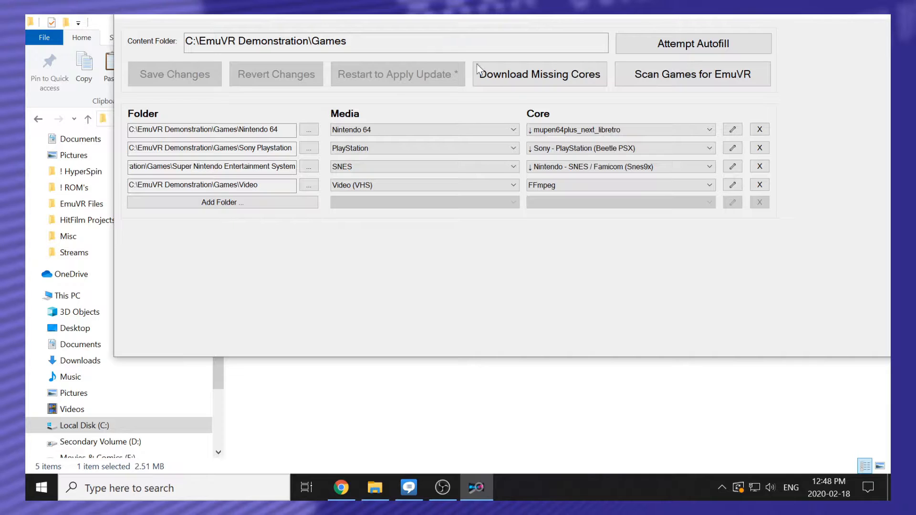
Step: Download the missing cores and scan the games for EmuVR
click(492, 72)
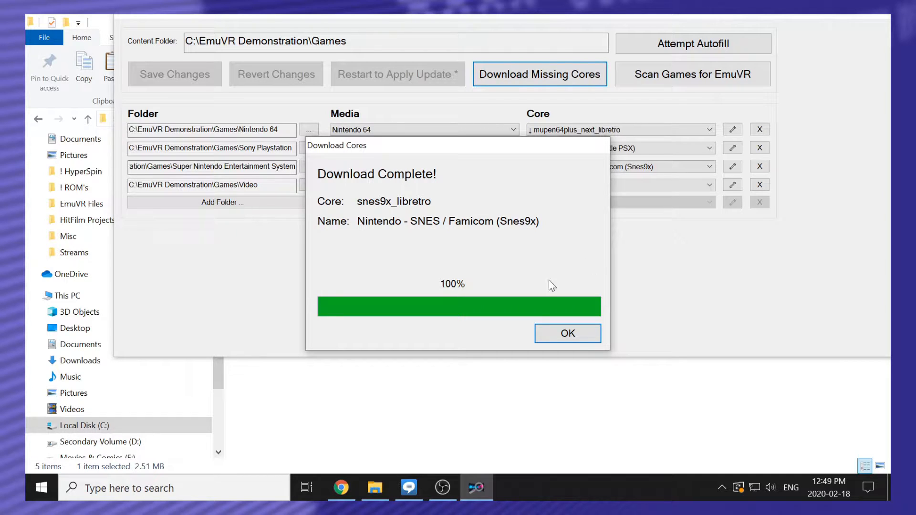
click(568, 336)
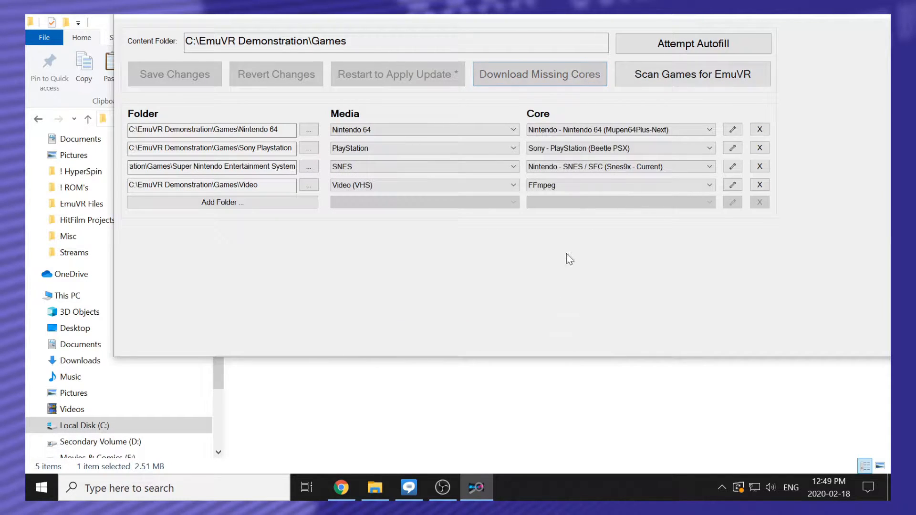
click(728, 86)
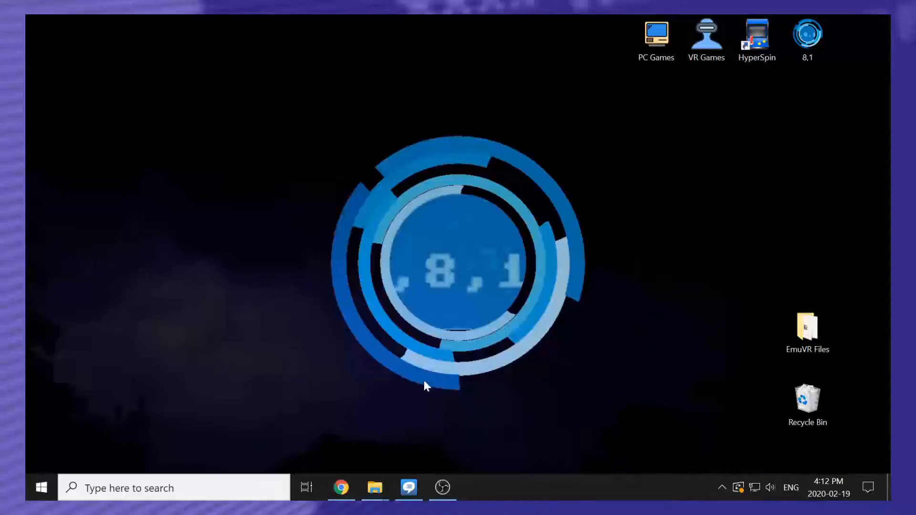
Step: Bring up the EmuVR Demonstration and EmuVR Files folder windows side by side
mouse_move(382, 487)
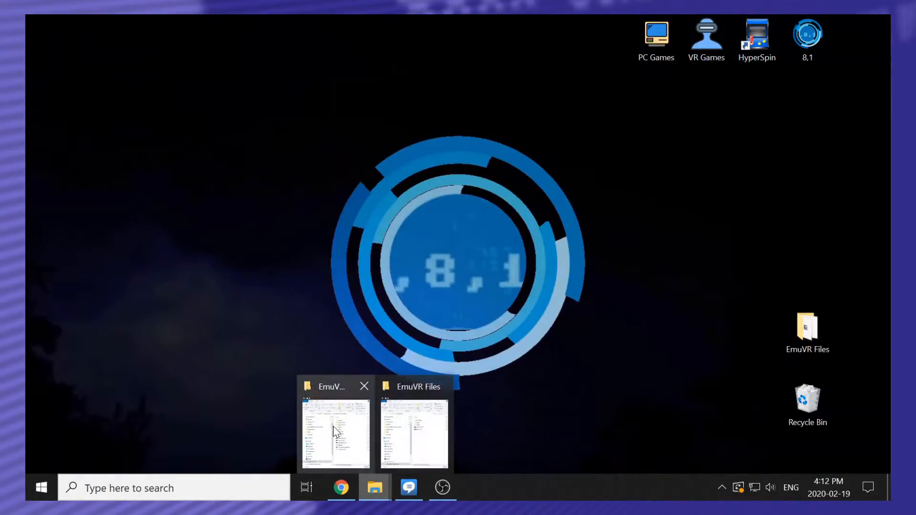
click(329, 441)
click(379, 486)
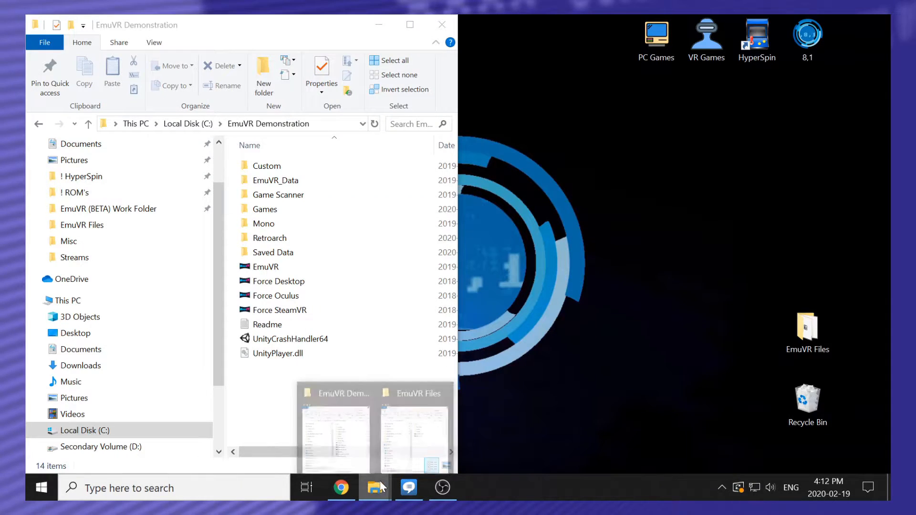
click(425, 435)
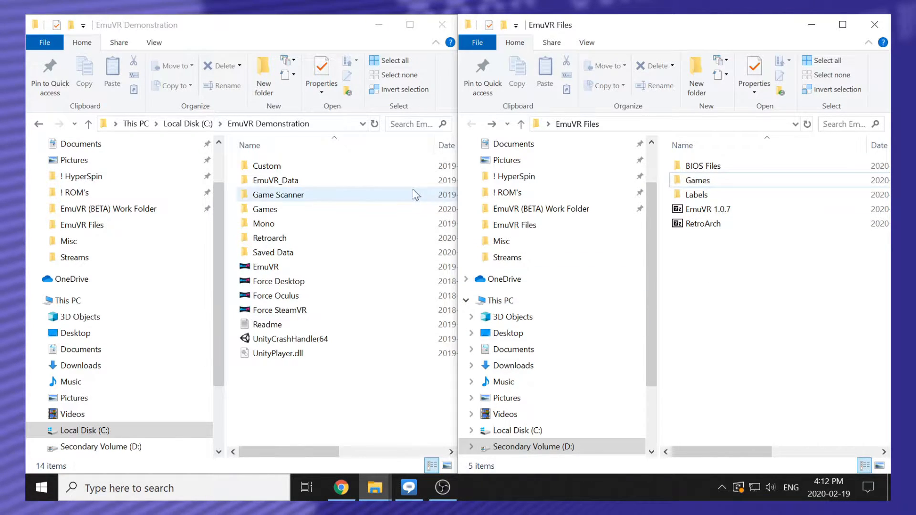
Step: Examine the Custom\Labels folder of EmuVR Demonstration and compare it with the Nintendo 64 and Super Nintendo folders in Games
click(352, 391)
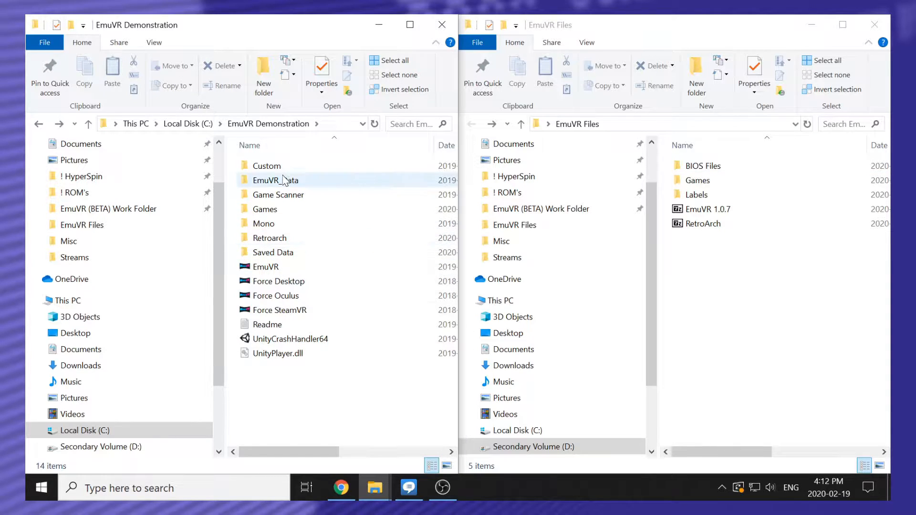
double_click(267, 166)
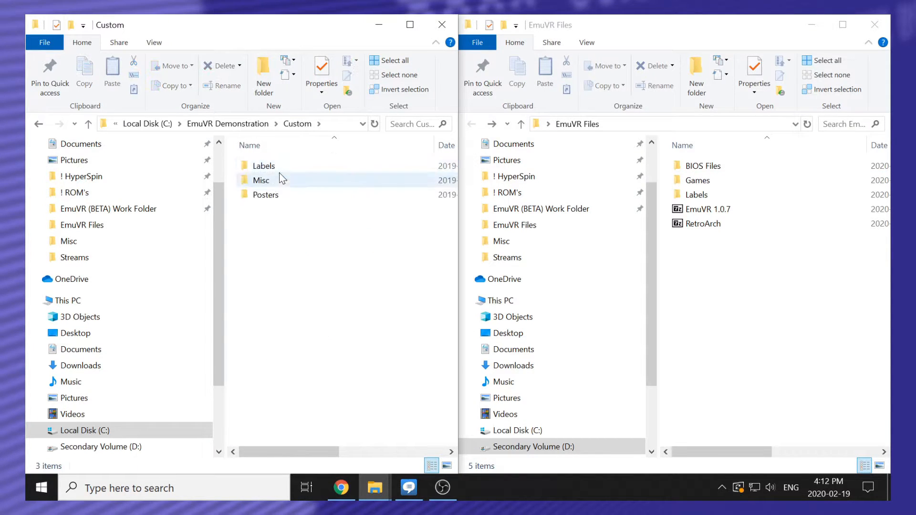
click(285, 169)
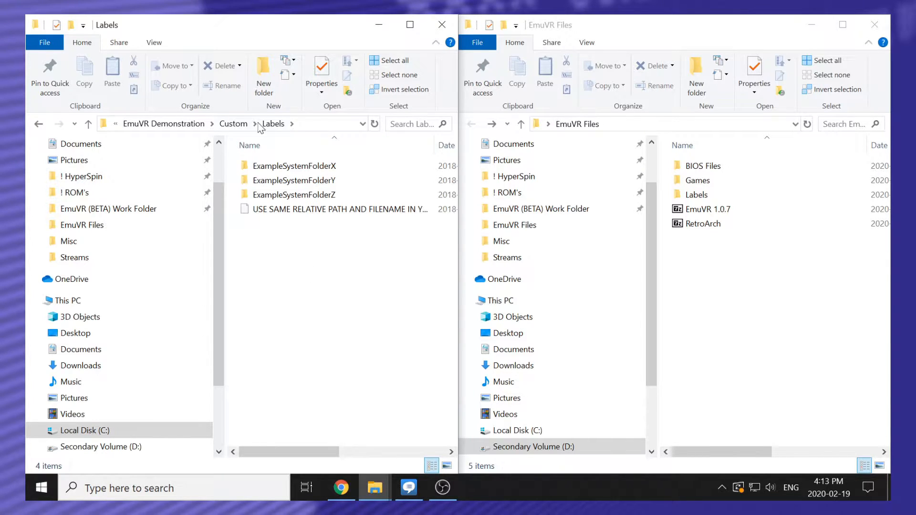
click(233, 123)
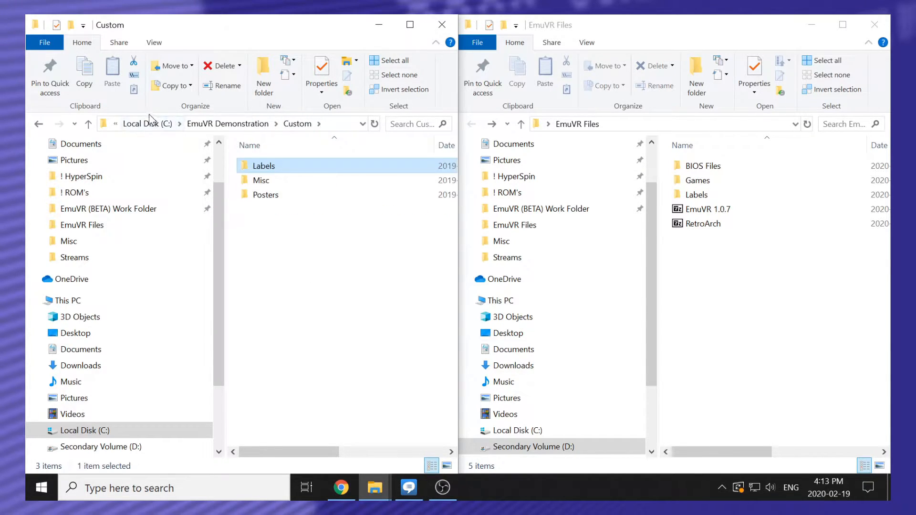
click(212, 125)
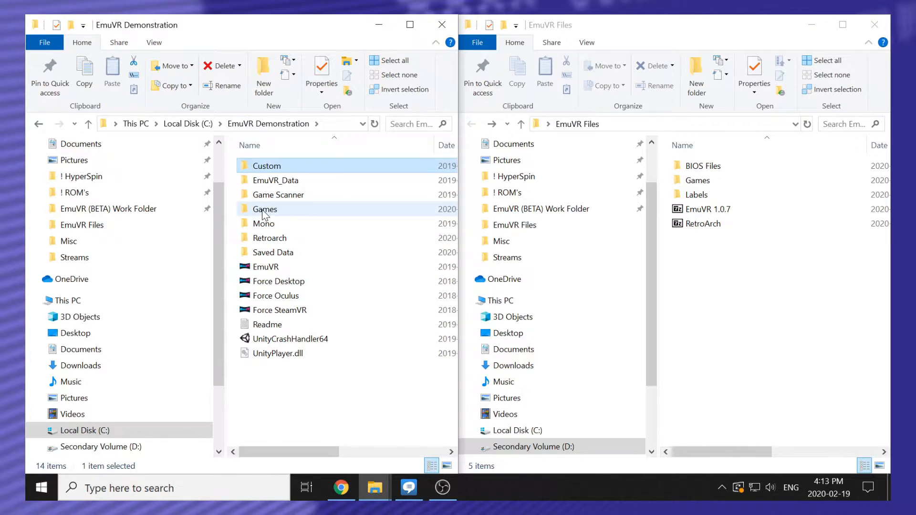
double_click(263, 210)
click(294, 211)
ctrl+click(304, 240)
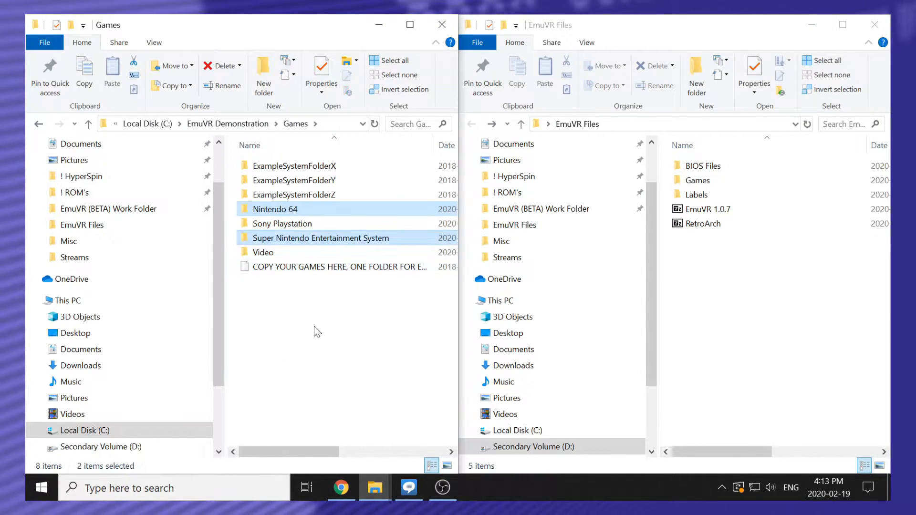
Step: Open EmuVR Demonstration\Custom\Labels as the destination and the Labels folder of EmuVR Files as the source
click(40, 125)
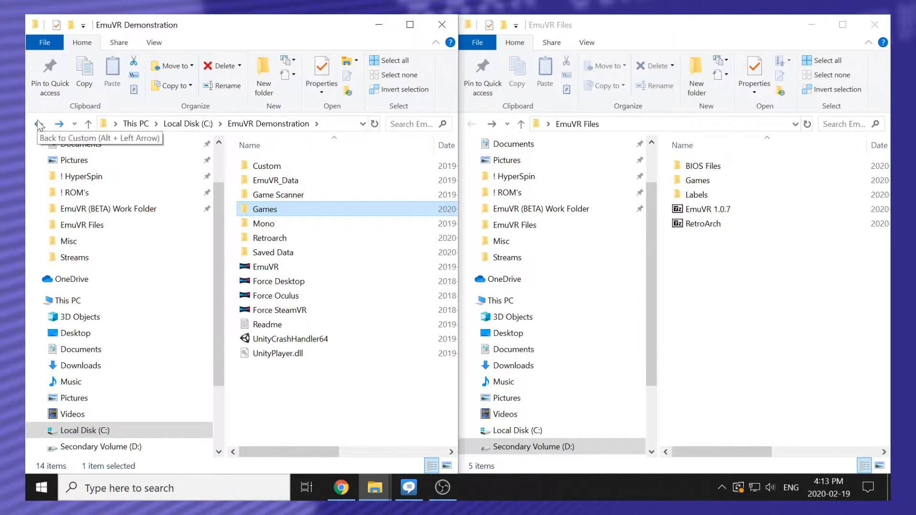
click(39, 125)
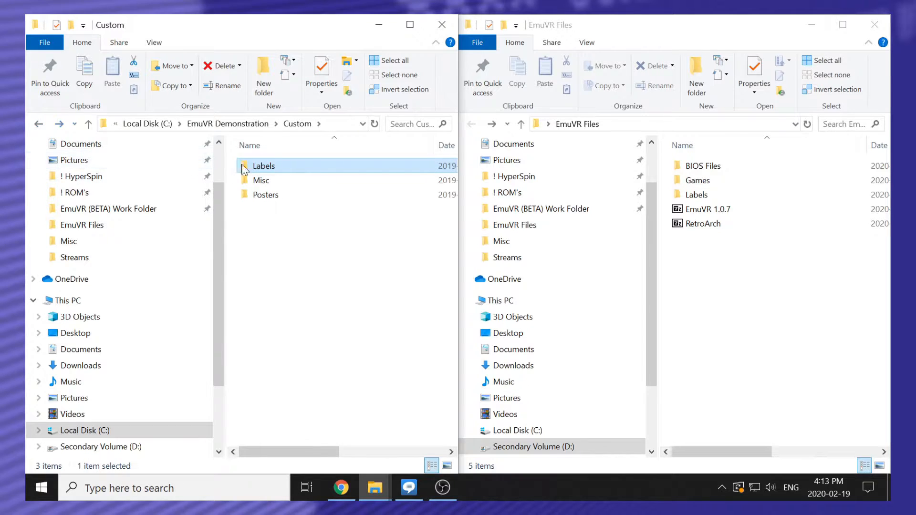
double_click(281, 169)
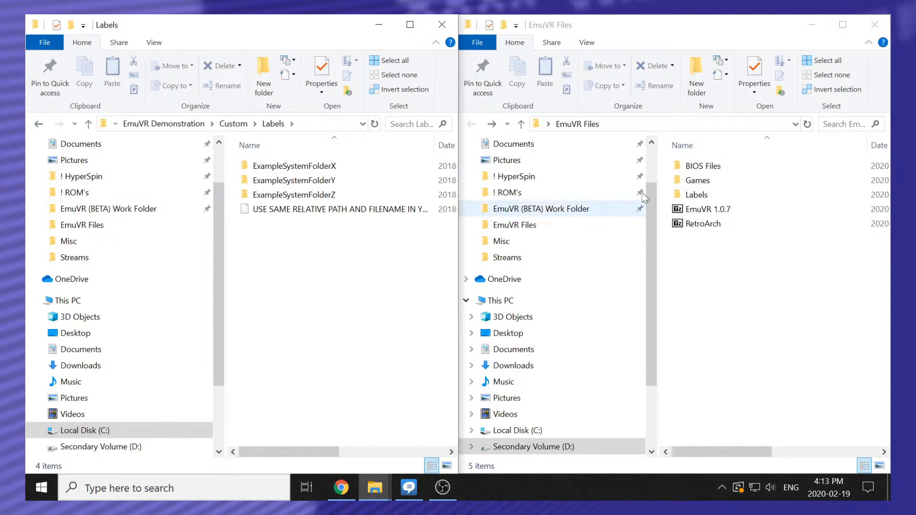
double_click(698, 195)
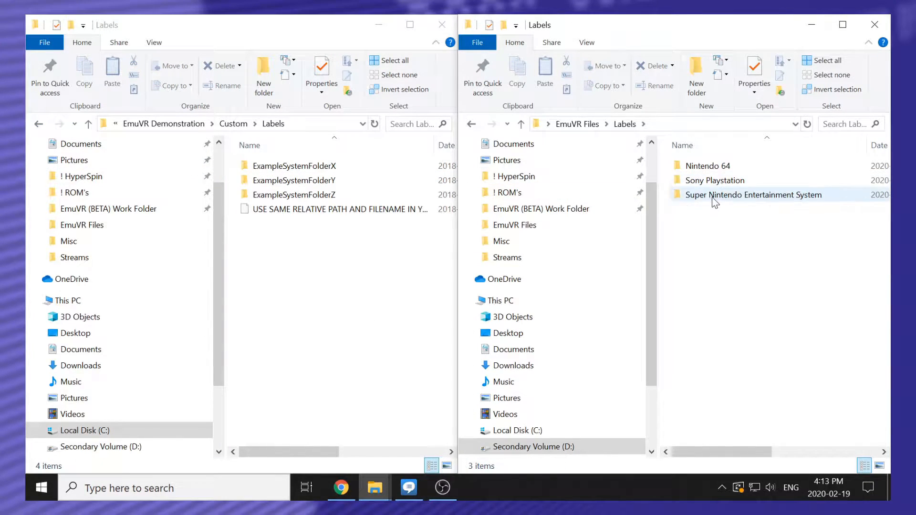
Step: Copy the Nintendo 64, Sony Playstation and Super Nintendo Entertainment System folders from EmuVR Files\Labels into EmuVR Demonstration\Custom\Labels
key(ctrl+a)
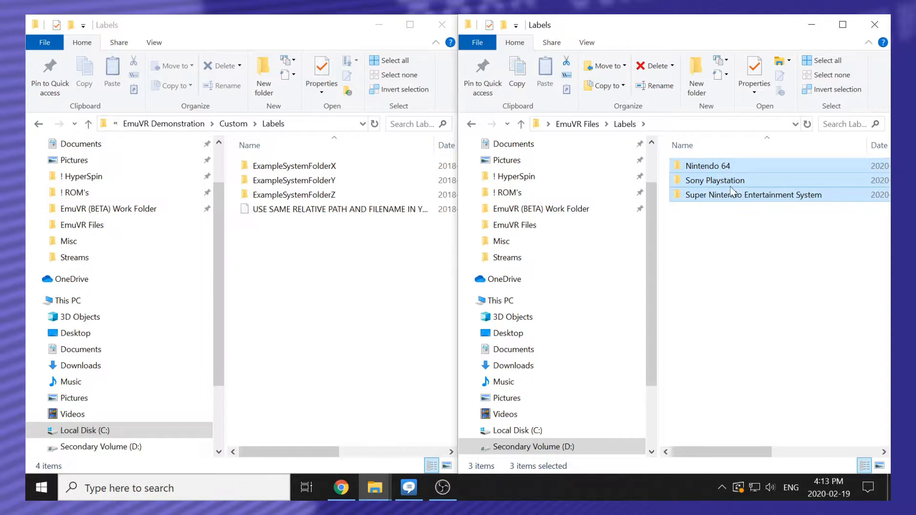
right_click(749, 183)
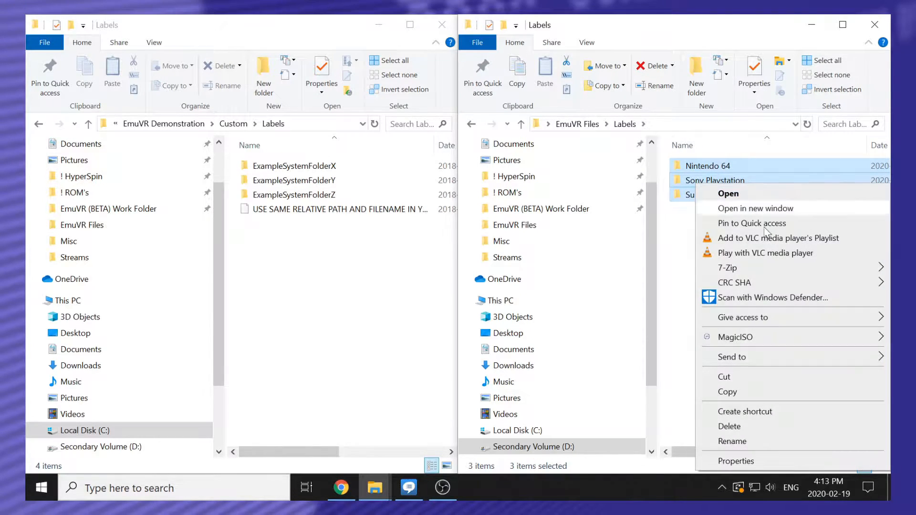
click(730, 391)
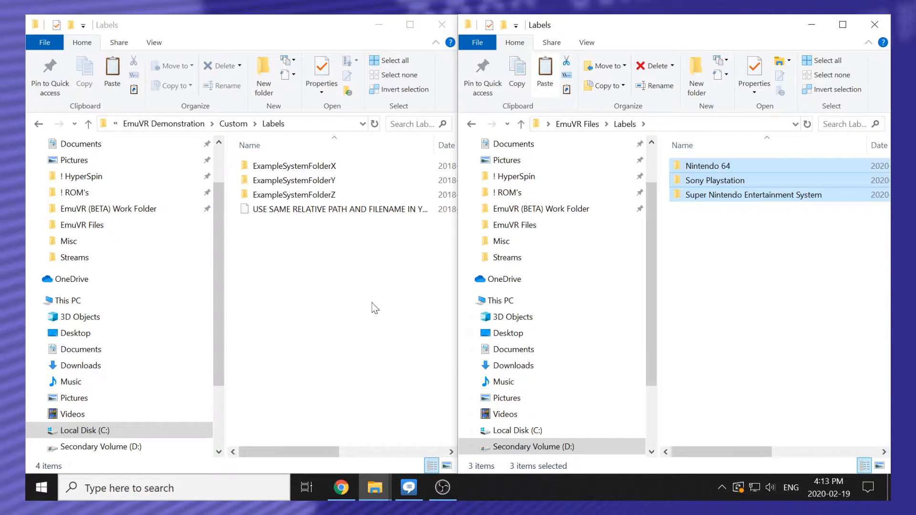
click(341, 261)
right_click(341, 261)
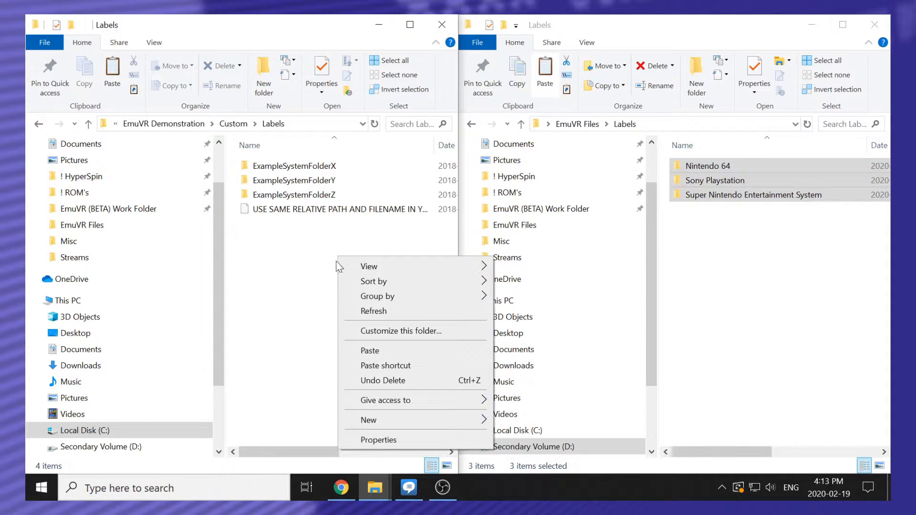
click(363, 351)
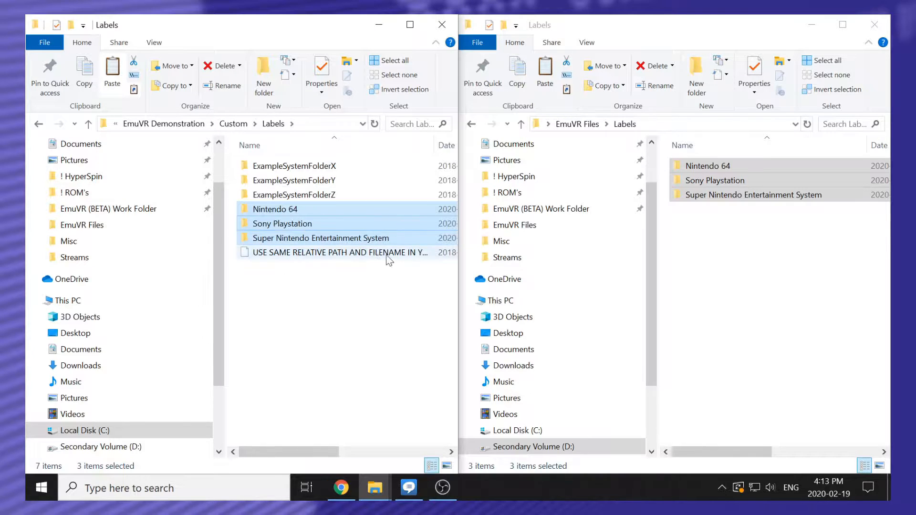
click(362, 300)
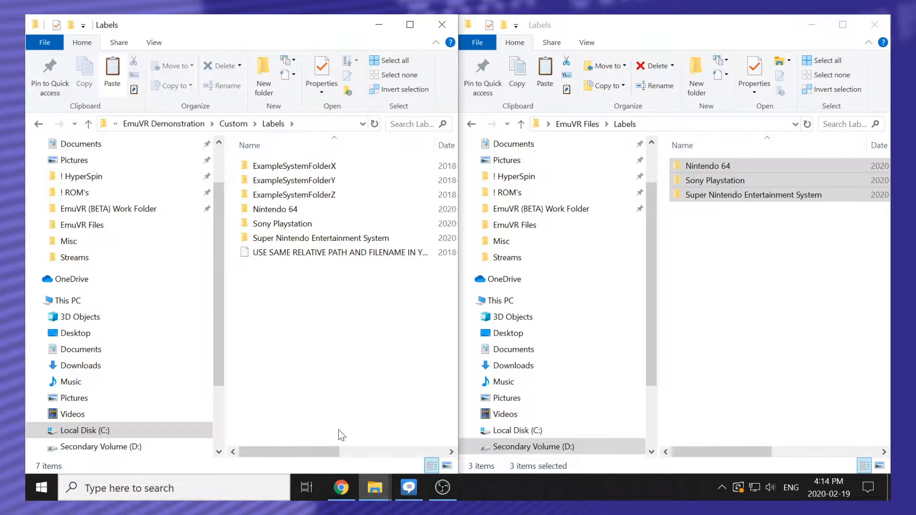
Step: Switch to Chrome and examine the HyperSpin home page and sign-up form, the EmuMovies home page and the HyperSync 3.5.0.32 download page
click(348, 490)
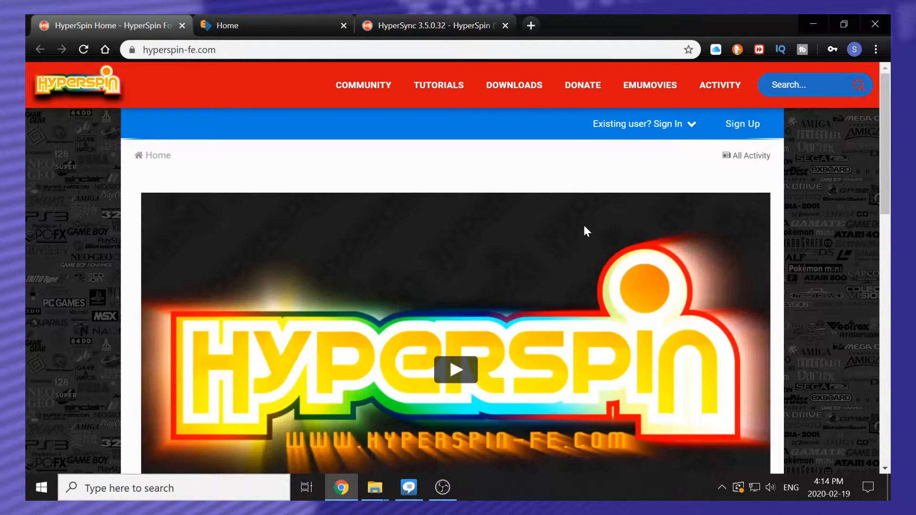
click(748, 126)
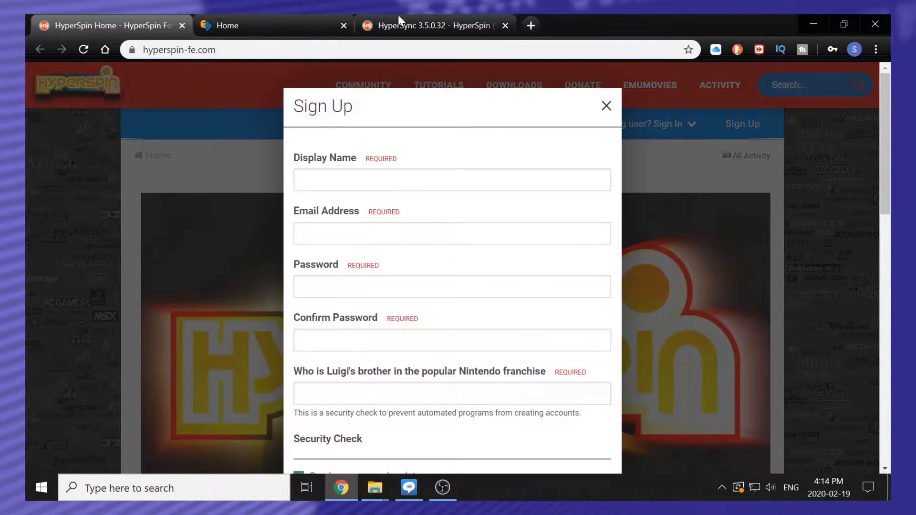
click(604, 107)
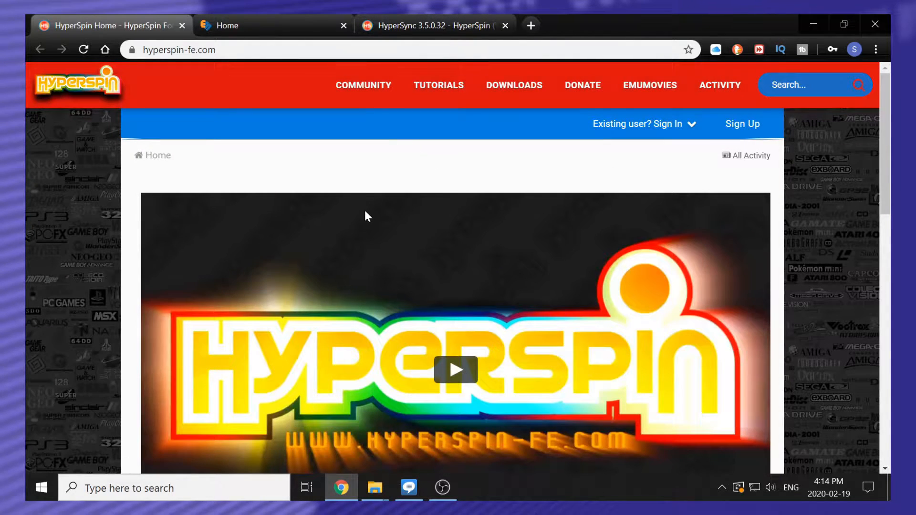
click(262, 26)
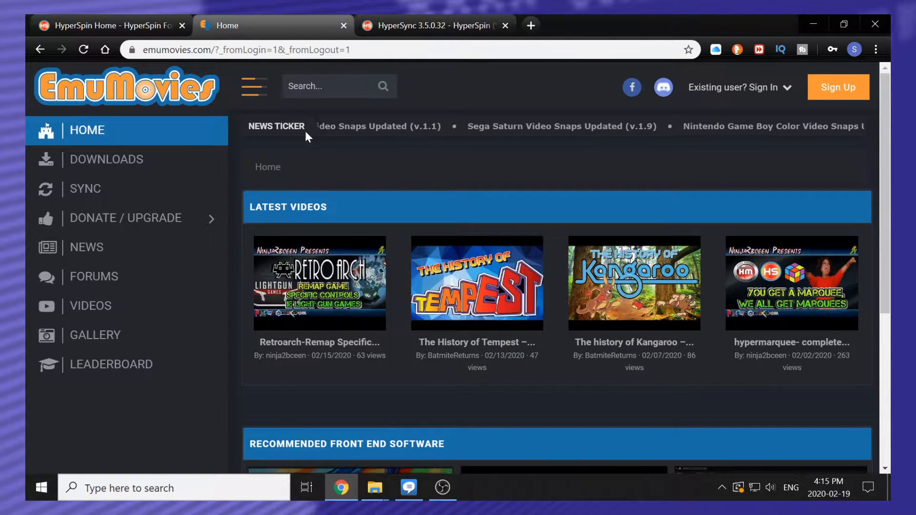
click(396, 25)
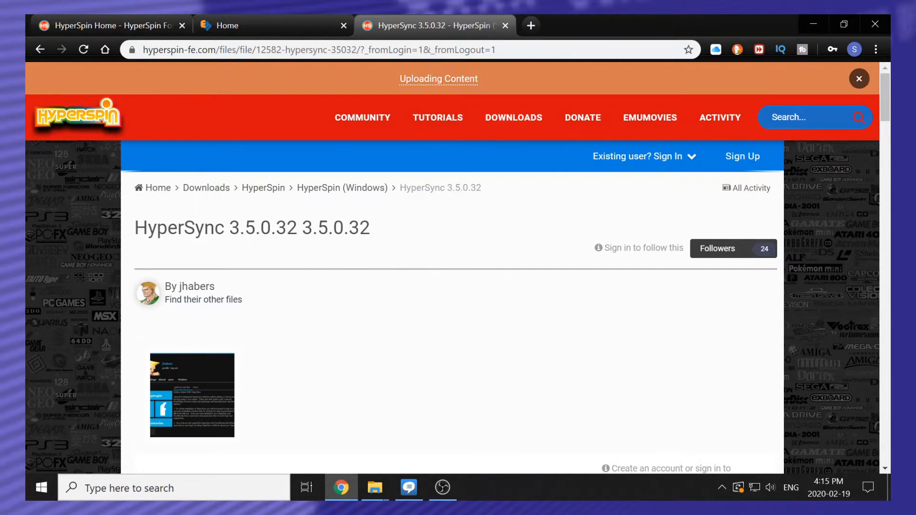
drag(382, 231, 133, 226)
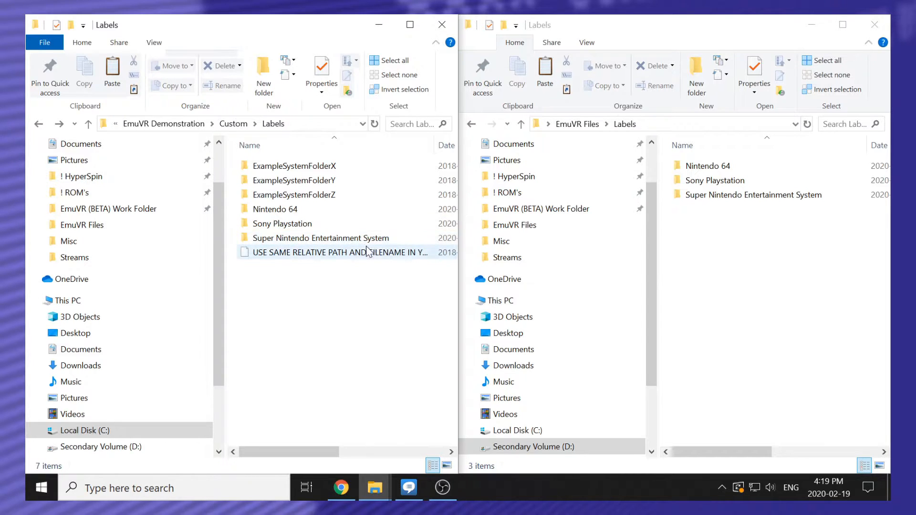
Step: Look inside the Super Nintendo Entertainment System folder in EmuVR Demonstration\Custom\Labels
double_click(351, 238)
double_click(272, 295)
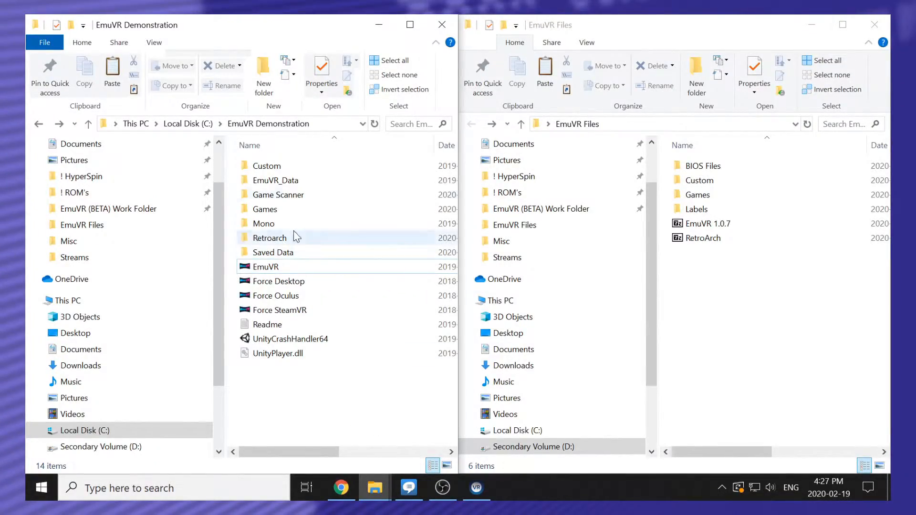
Step: Open Custom\Posters\Examples in EmuVR Demonstration and copy all the example poster images to the clipboard
double_click(315, 167)
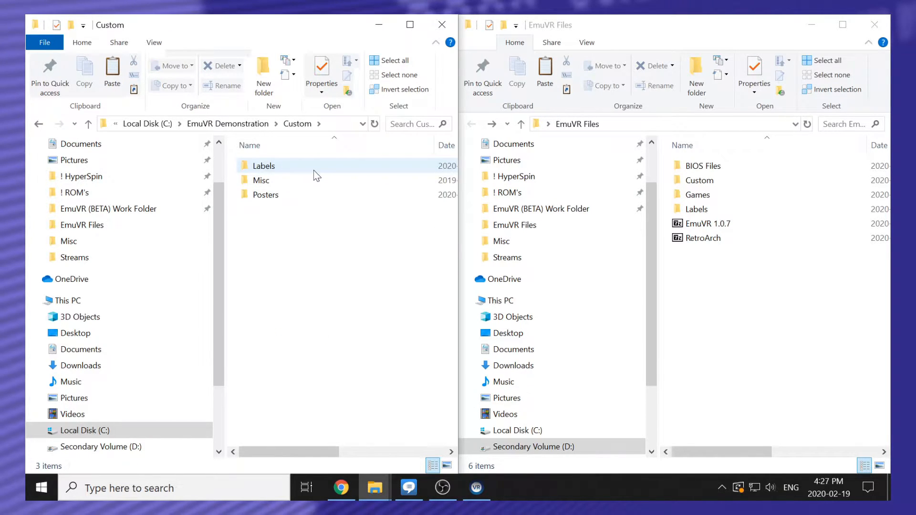
double_click(311, 196)
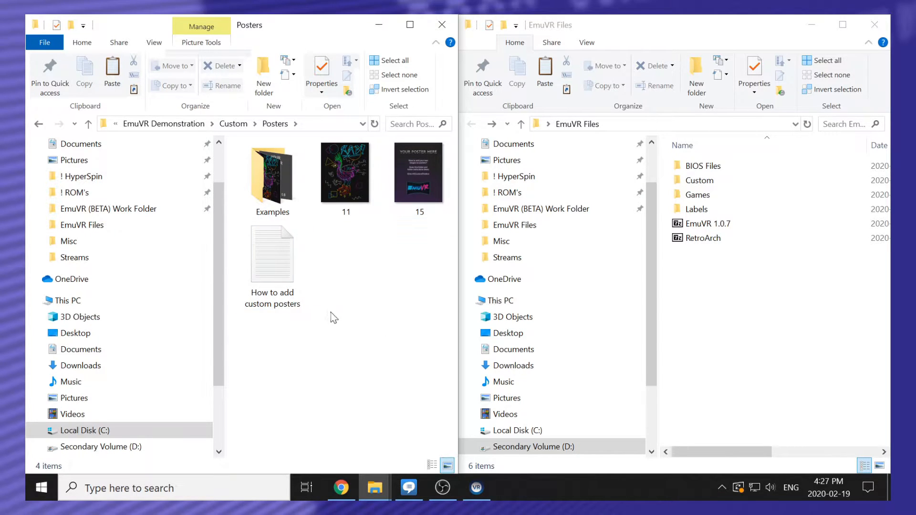
double_click(284, 207)
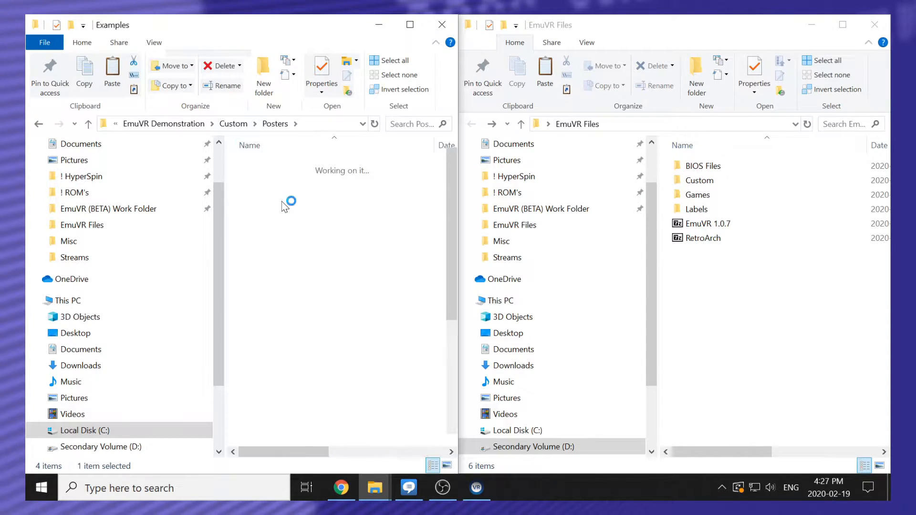
click(299, 263)
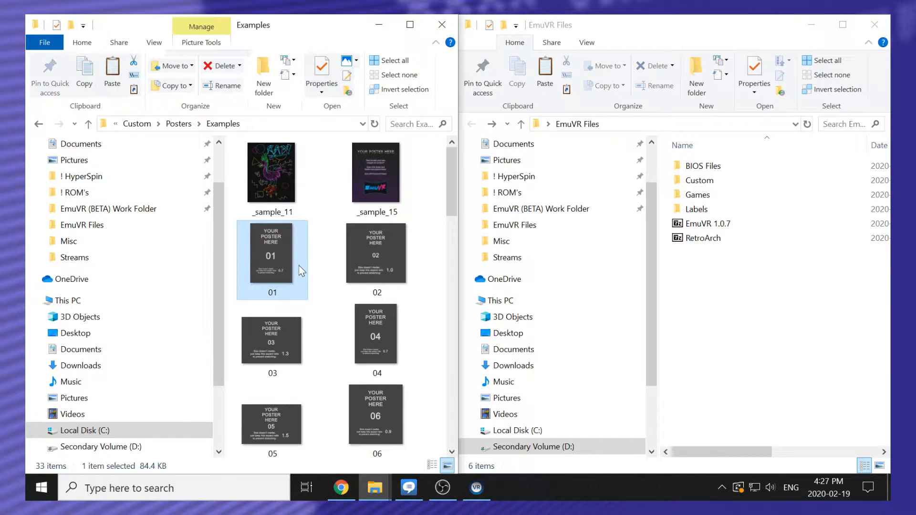
key(ctrl+a)
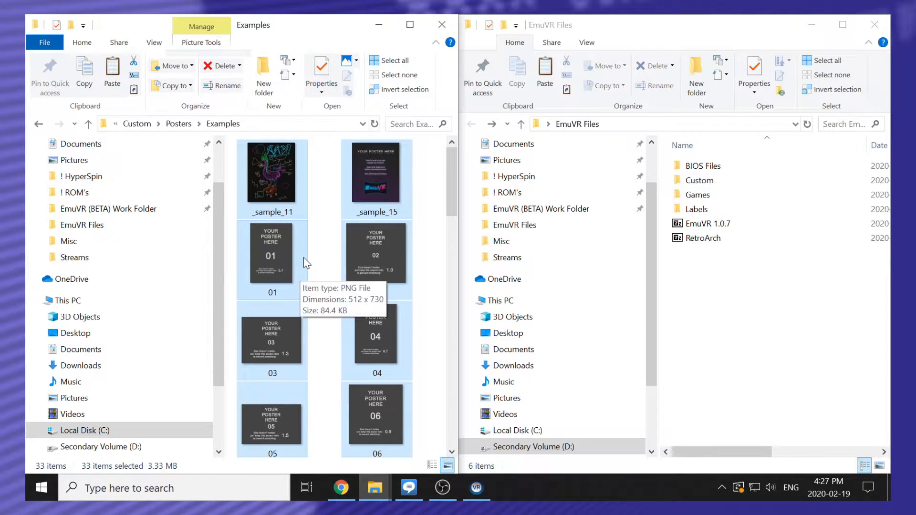
right_click(303, 257)
click(335, 395)
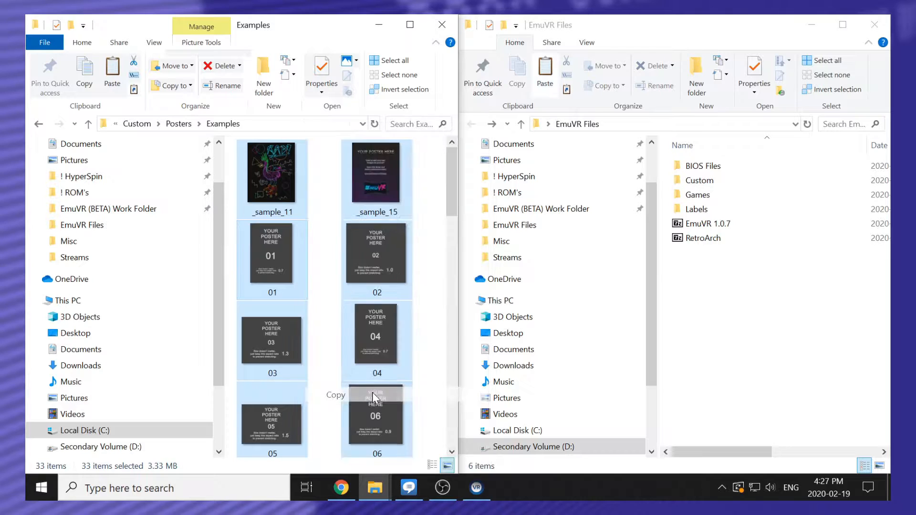
Step: Paste the example posters into EmuVR Demonstration\Custom\Posters, replacing the files with the same names
click(40, 125)
right_click(365, 291)
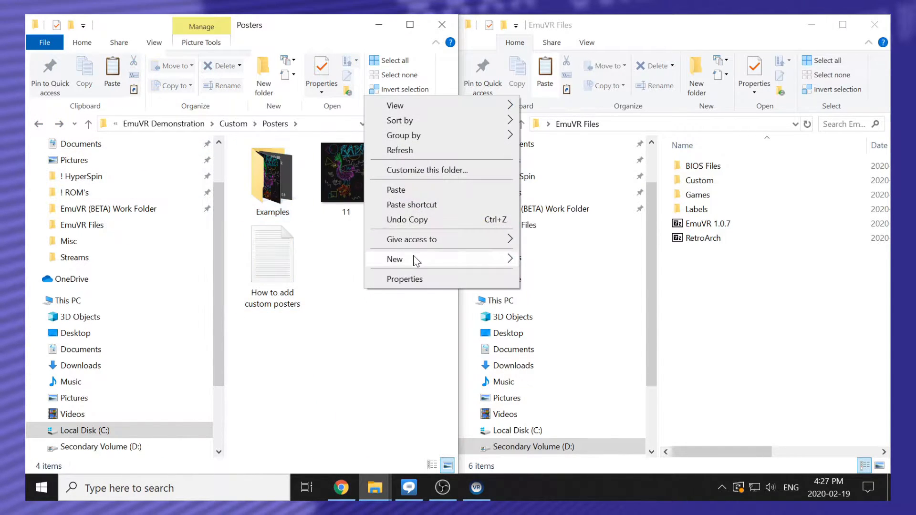
click(409, 190)
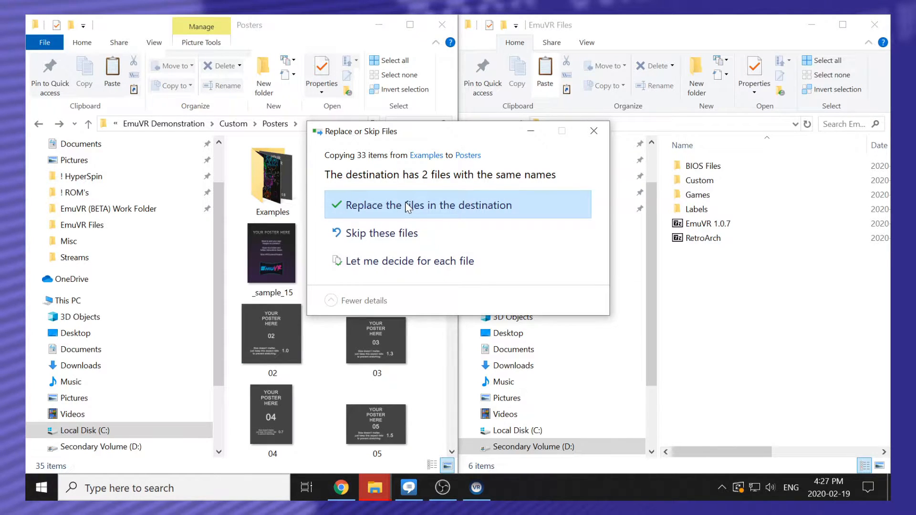
click(408, 206)
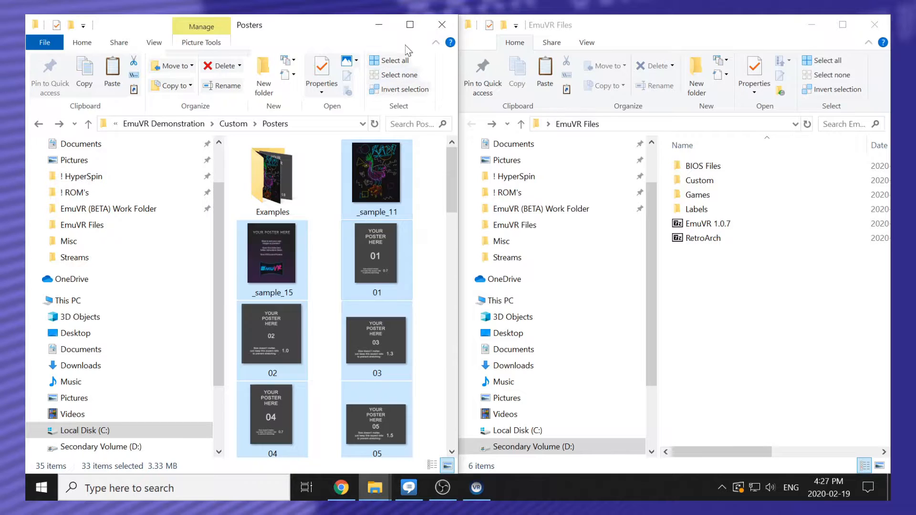
Step: Maximize the Posters folder window and examine the numbered poster templates, including 18, 09, 17, 16 and 01
click(409, 27)
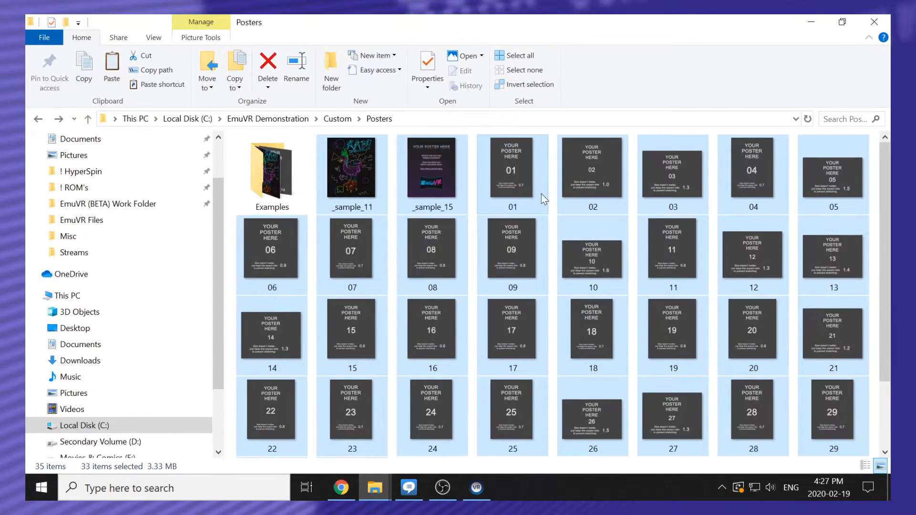
click(584, 322)
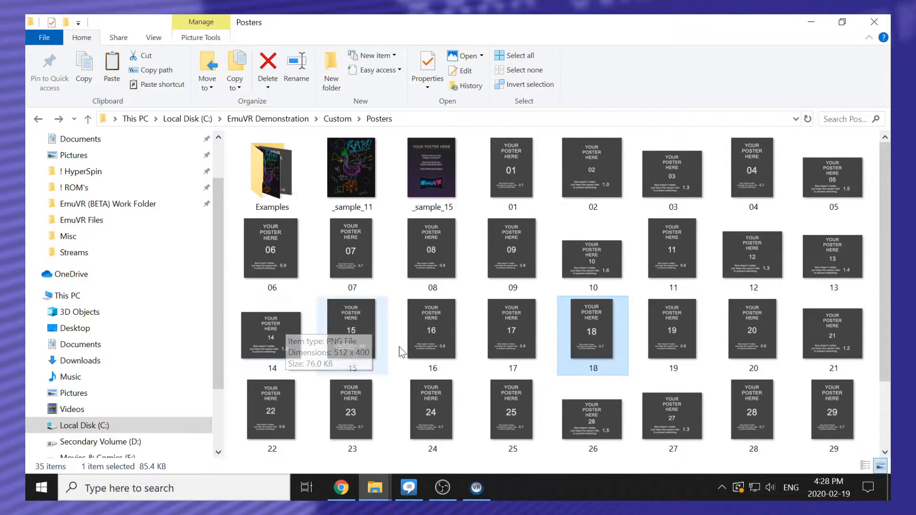
click(502, 251)
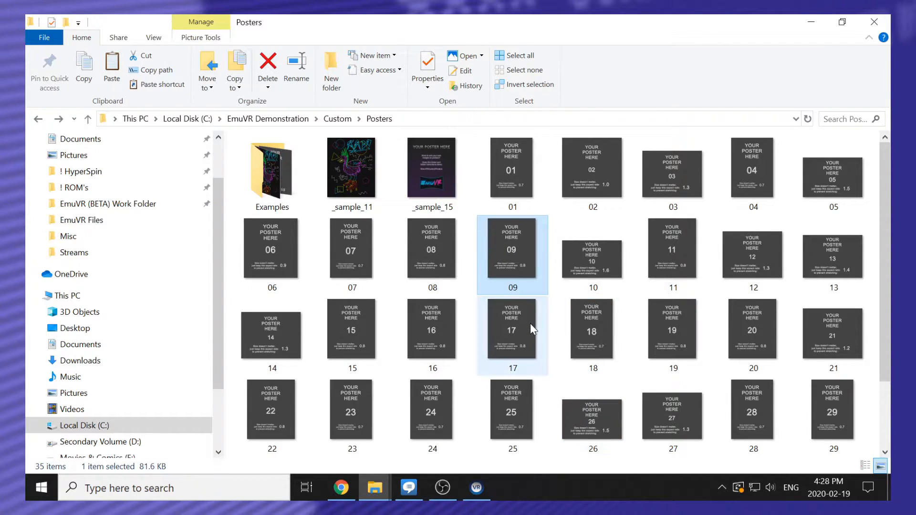
click(436, 248)
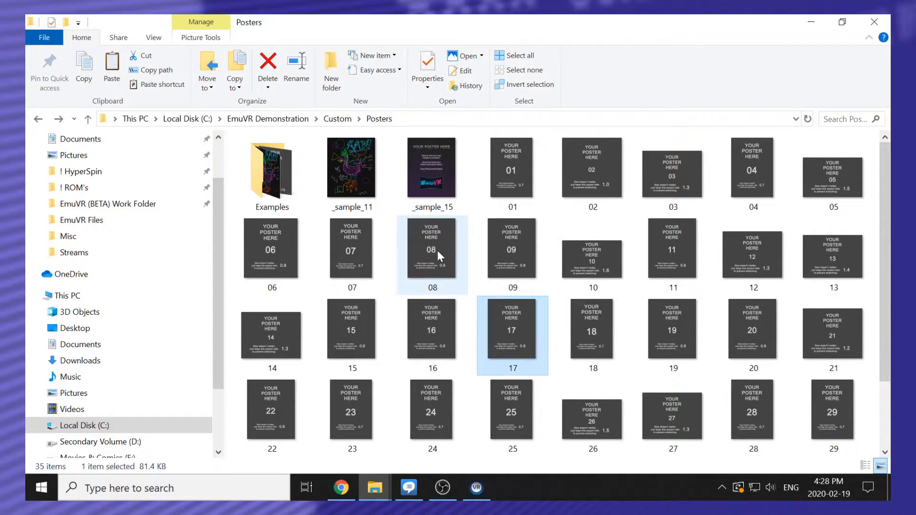
click(424, 301)
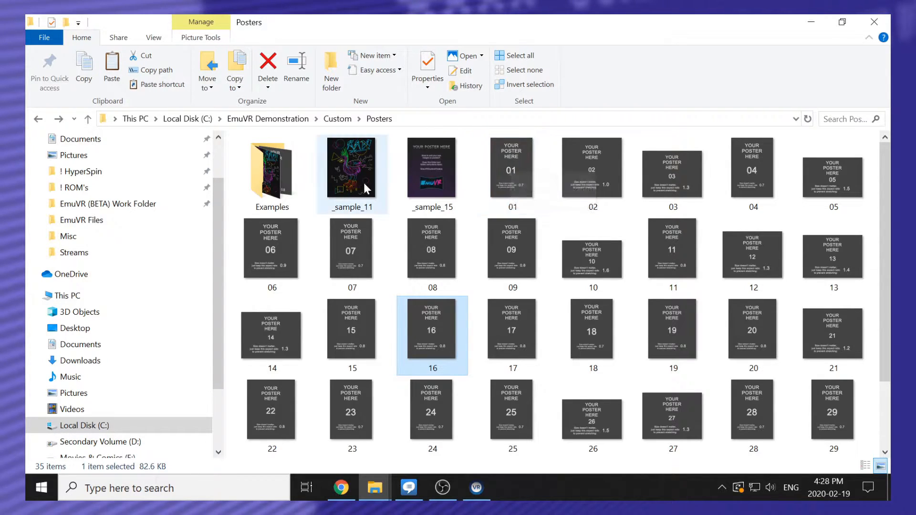
click(522, 178)
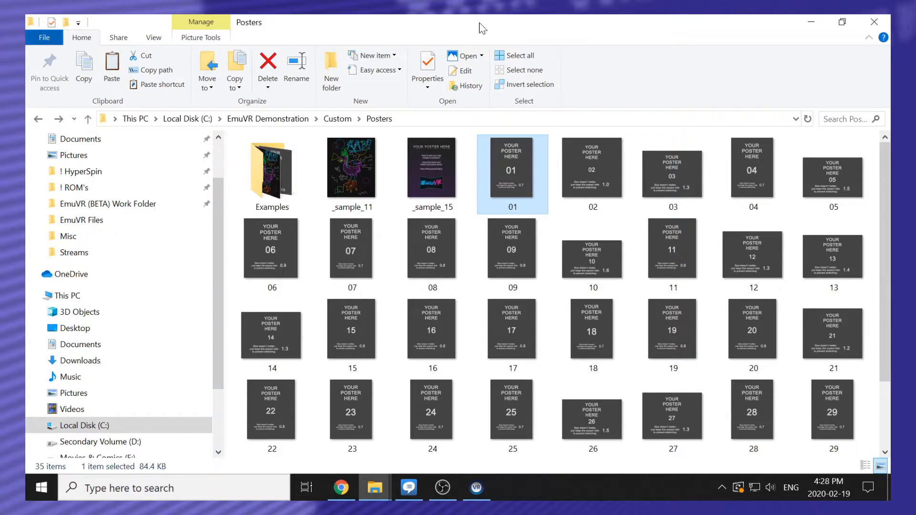
Step: Put the Posters window back beside the EmuVR Files window and open Custom\Posters in EmuVR Files
drag(481, 21, 25, 153)
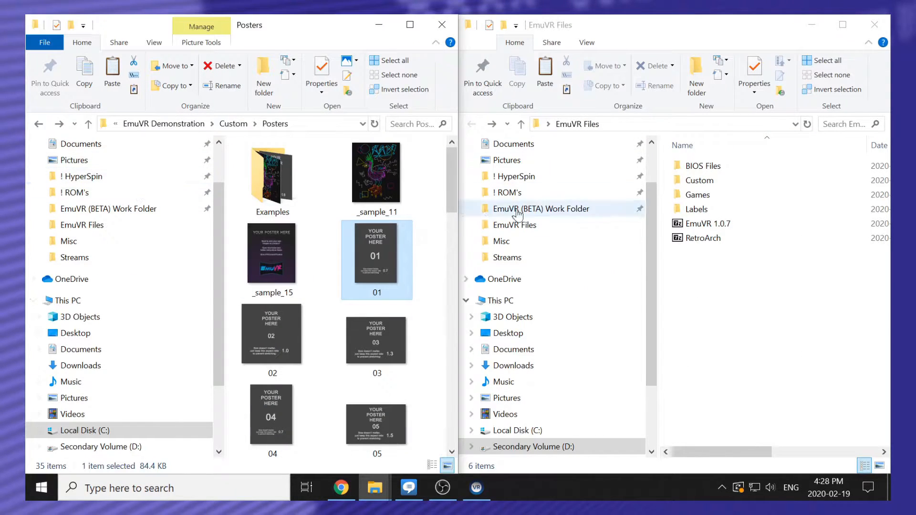
double_click(719, 186)
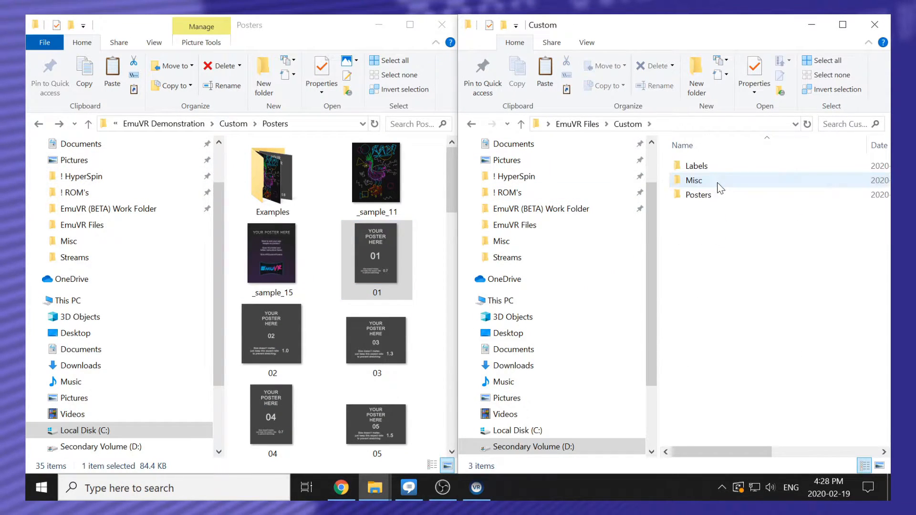
double_click(726, 193)
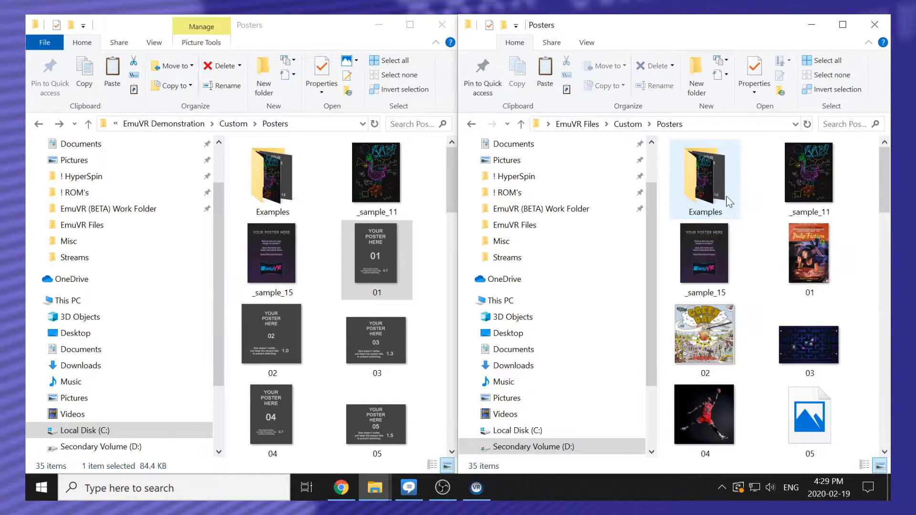
Step: Copy all numbered poster images from EmuVR Files\Custom\Posters, leaving out the Examples folder, _sample_11 and _sample_15
click(802, 246)
scroll(785, 387, down, 2)
scroll(784, 387, down, 10)
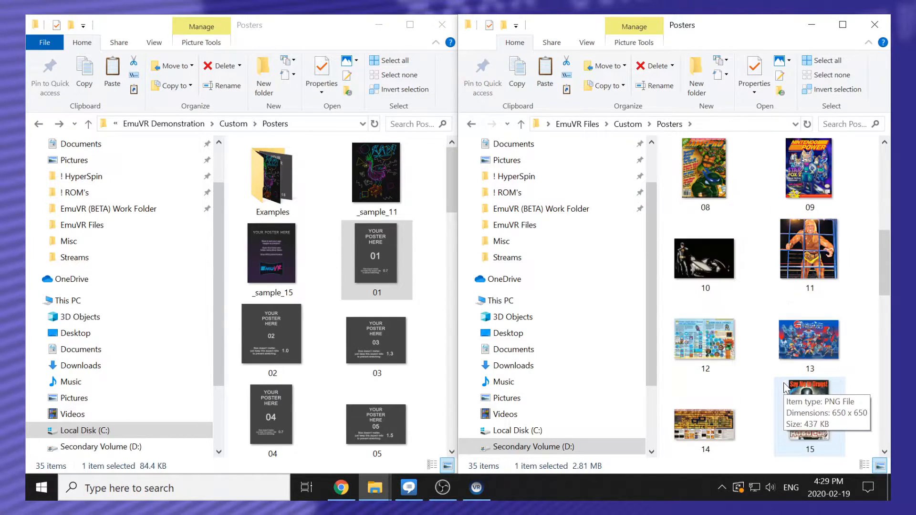
scroll(783, 382, up, 4)
scroll(783, 383, up, 5)
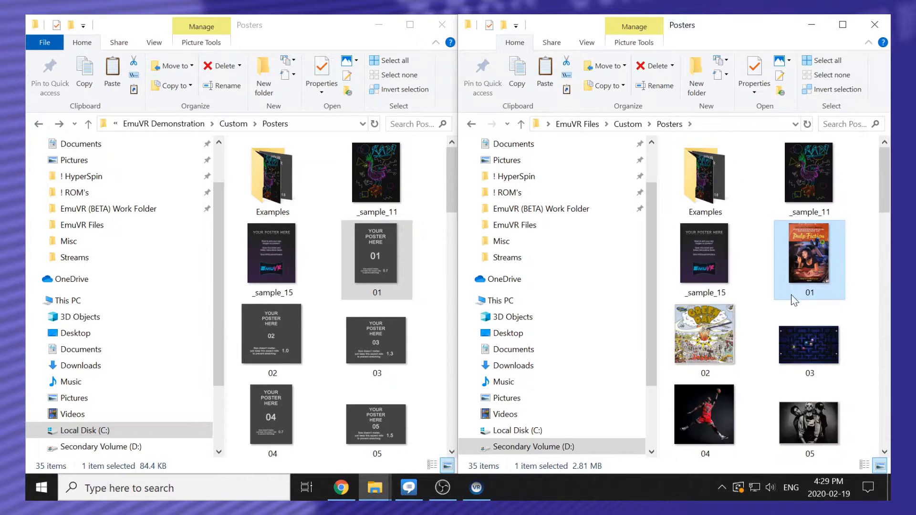
key(ctrl+a)
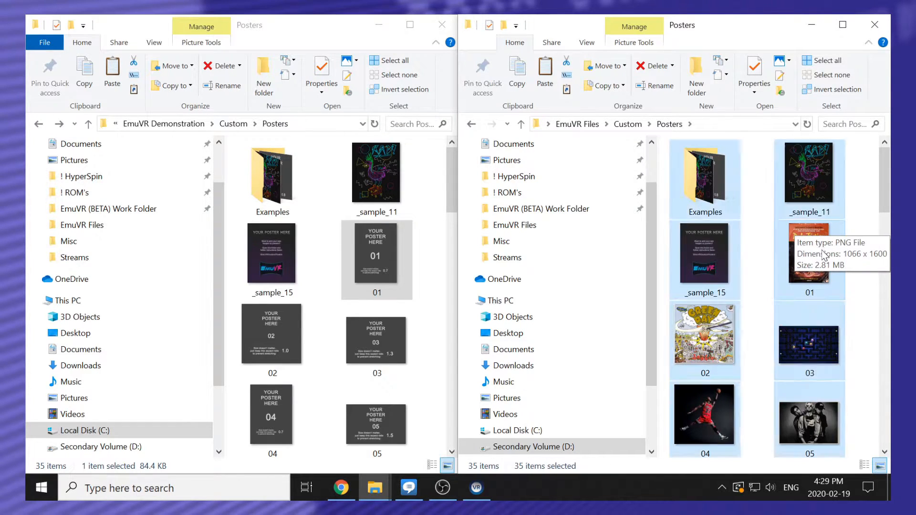
ctrl+click(818, 176)
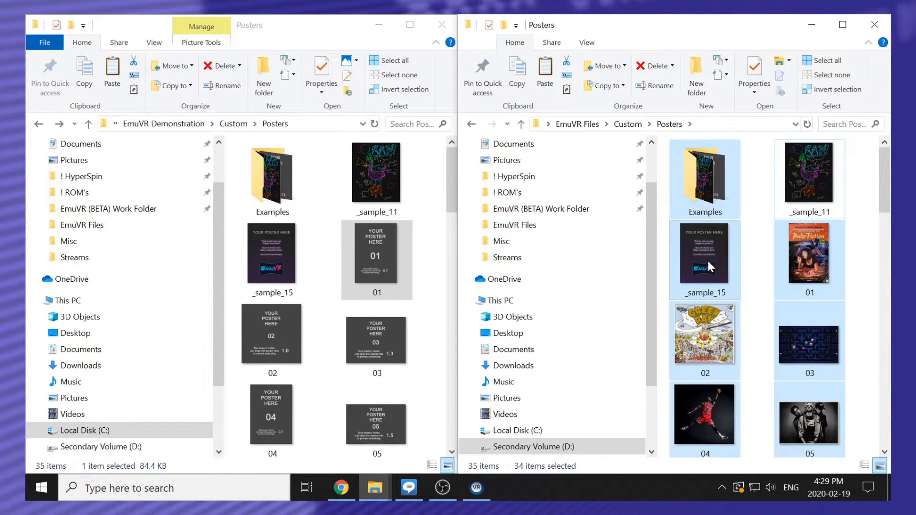
ctrl+click(710, 225)
ctrl+click(708, 187)
mouse_move(813, 259)
mouse_down()
mouse_move(696, 267)
mouse_move(458, 328)
mouse_move(337, 347)
mouse_move(525, 334)
mouse_move(822, 260)
mouse_move(820, 270)
mouse_up()
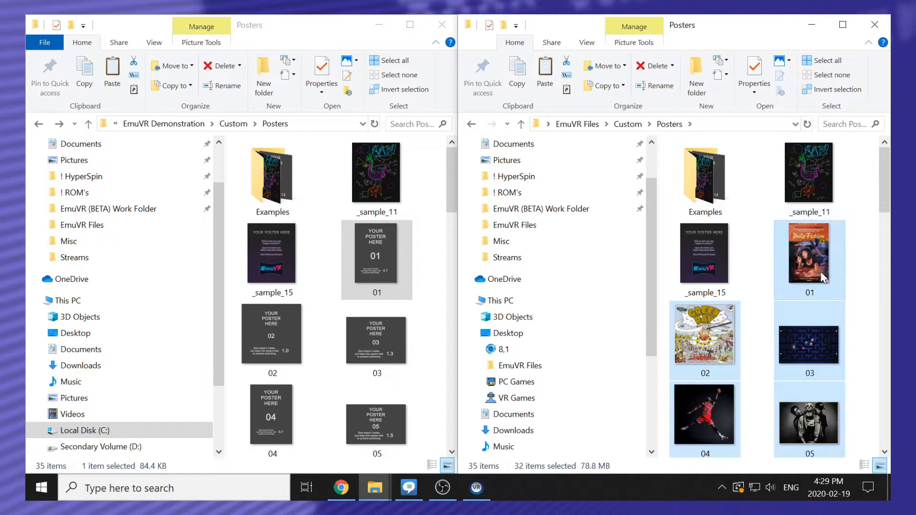
right_click(820, 271)
click(772, 398)
Step: Paste the copied posters into EmuVR Demonstration\Custom\Posters, replacing the files with the same names
right_click(325, 302)
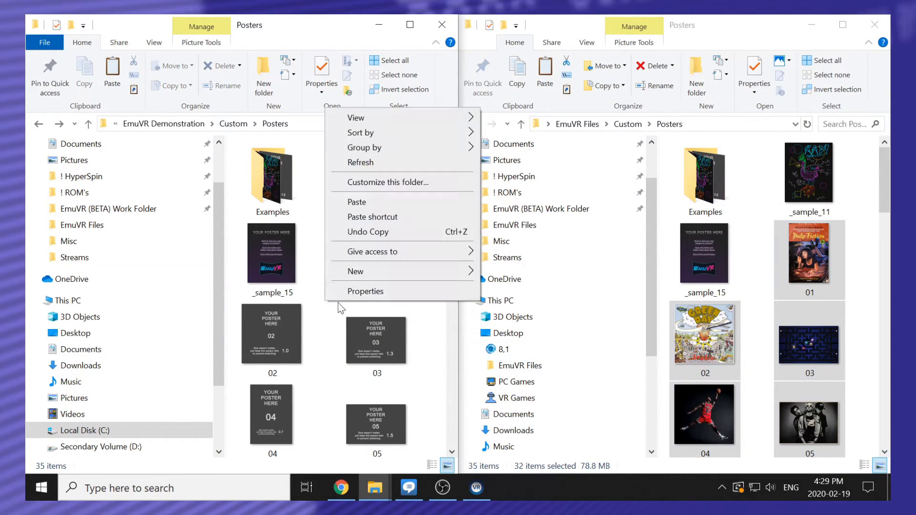
click(380, 201)
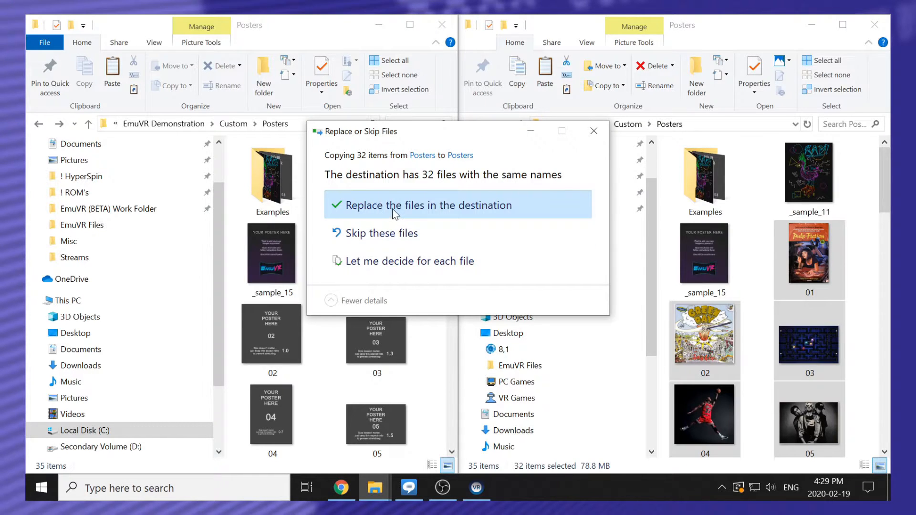
click(392, 208)
Step: Return to the main EmuVR Demonstration folder and launch EmuVR
click(39, 124)
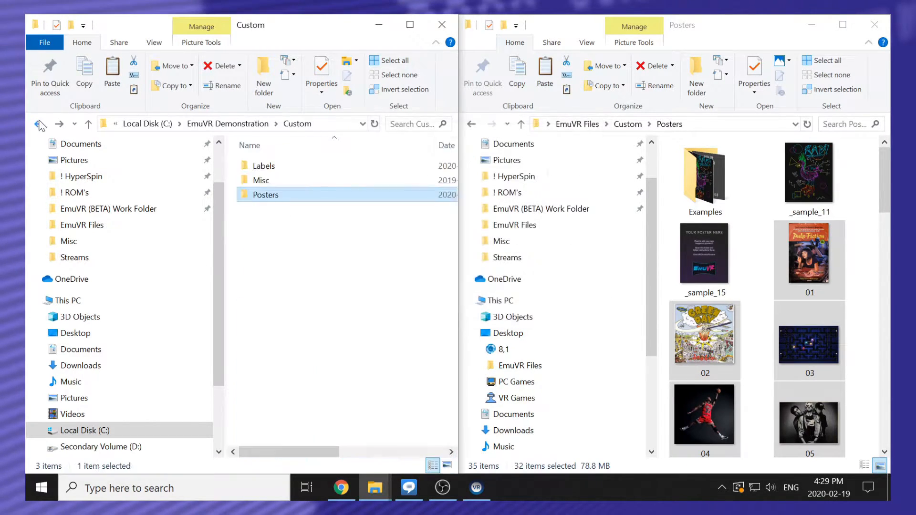
click(39, 124)
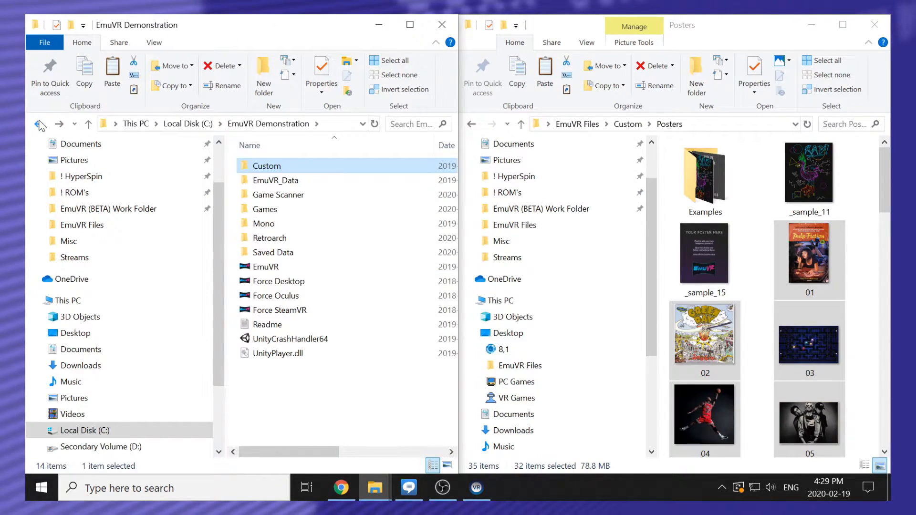
double_click(289, 264)
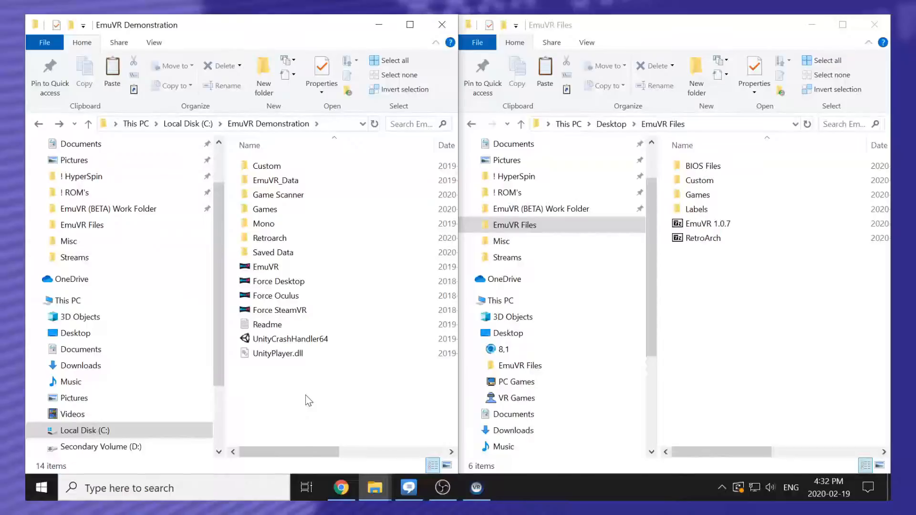
Step: Open the Custom\Misc\Examples folder in EmuVR Demonstration
click(266, 168)
double_click(265, 167)
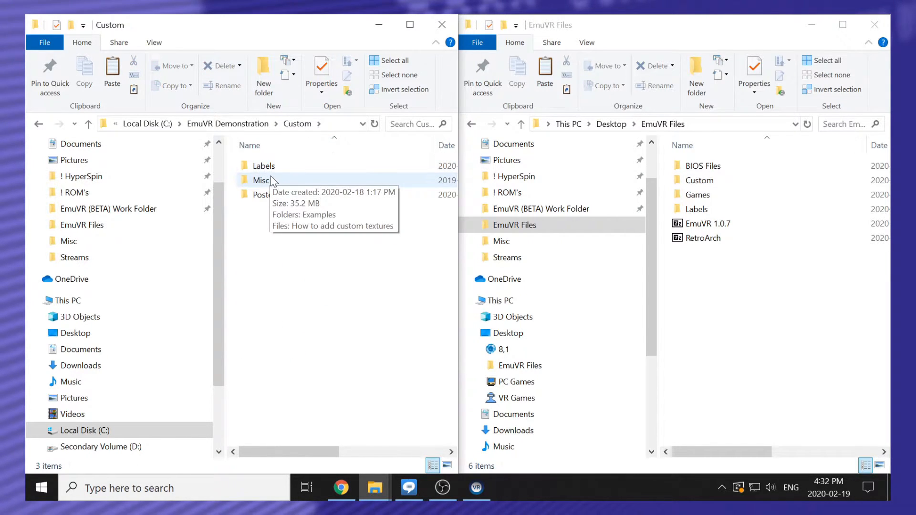
double_click(271, 177)
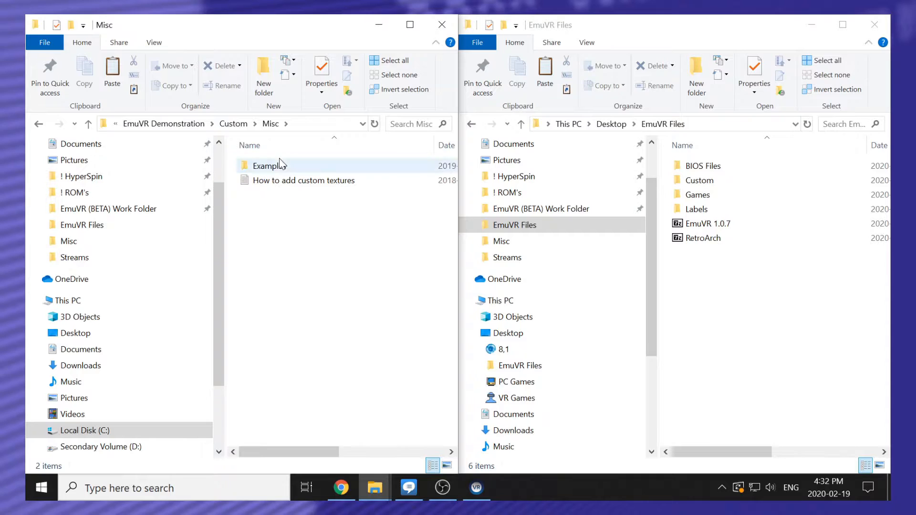
double_click(283, 167)
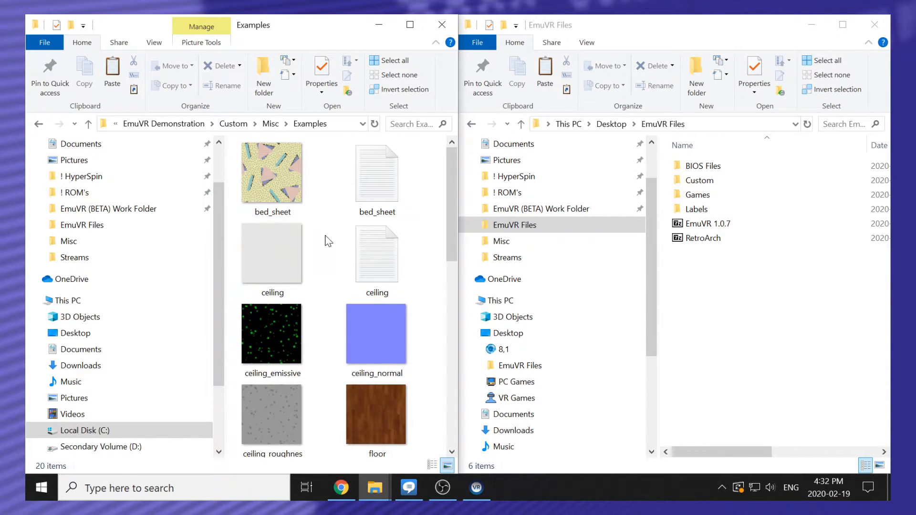
Step: Switch the Examples texture folder to the Details view and maximize its window
right_click(326, 239)
mouse_move(353, 245)
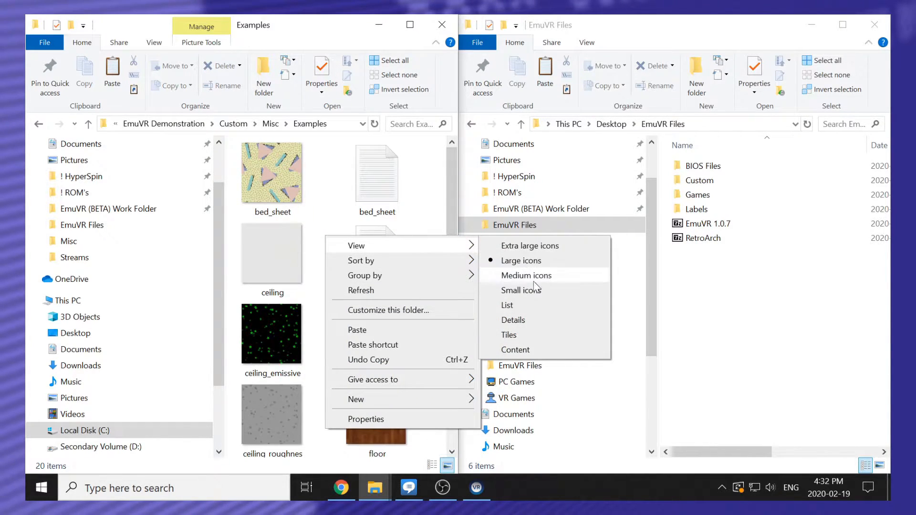
click(550, 322)
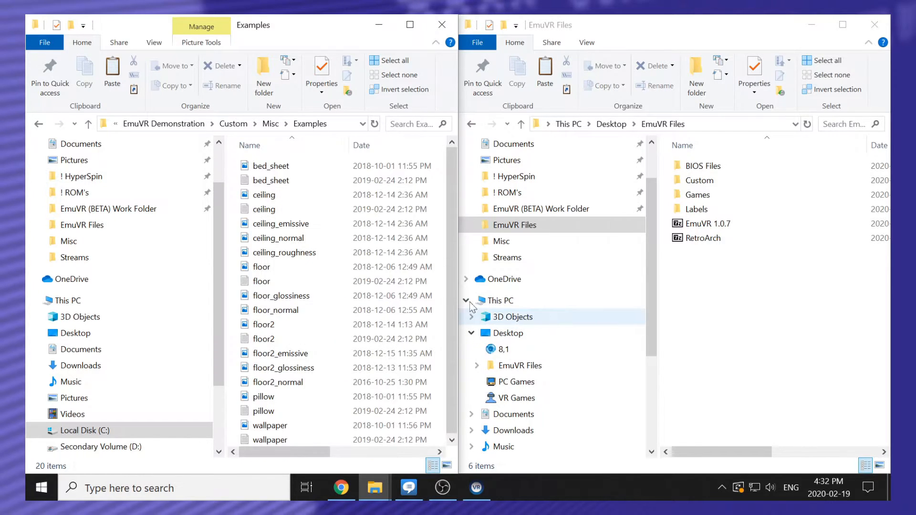
click(410, 24)
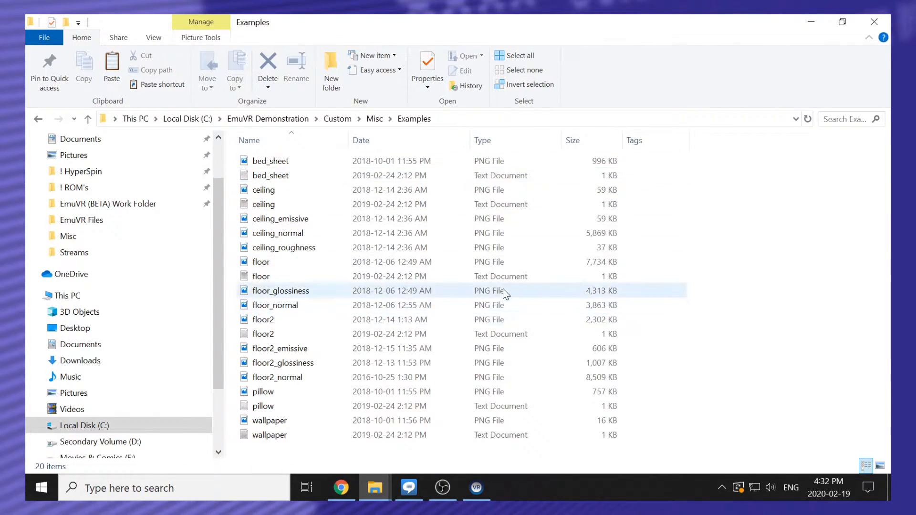
Step: Copy the ceiling, floor and wallpaper PNG files together with their matching text documents
click(346, 193)
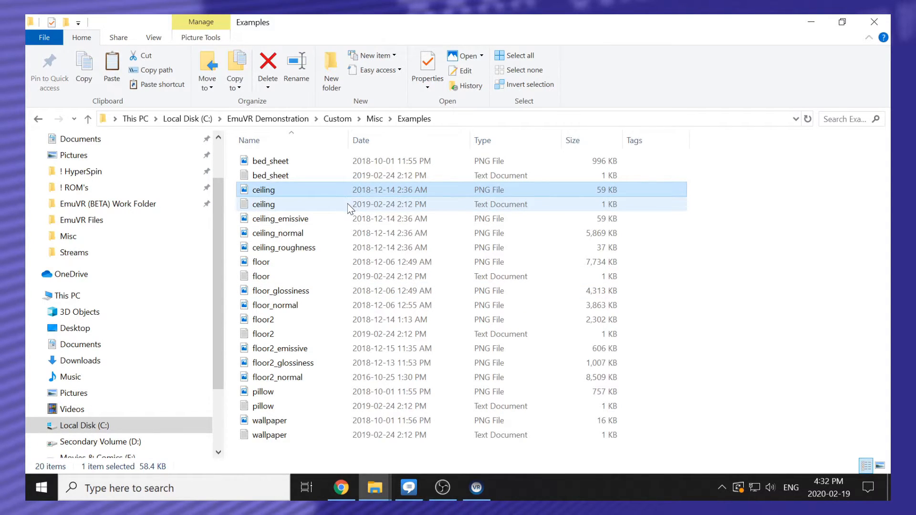
ctrl+click(349, 206)
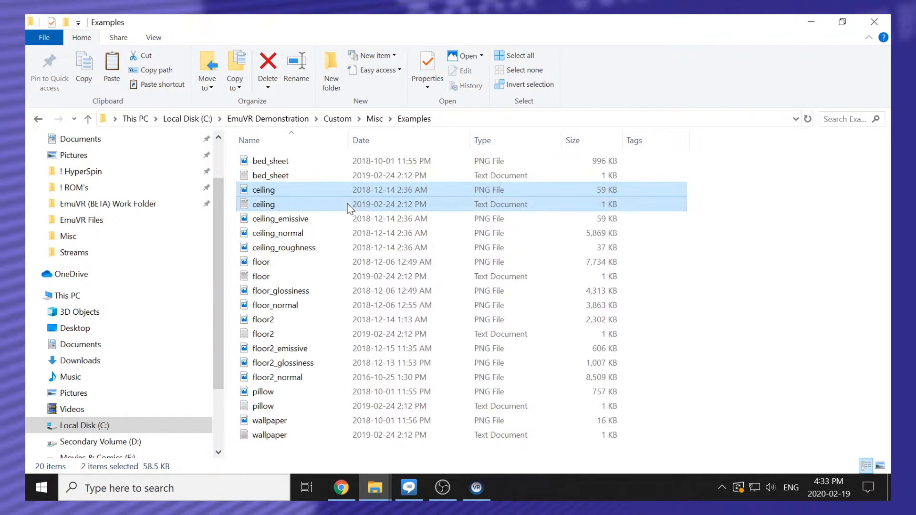
ctrl+click(360, 266)
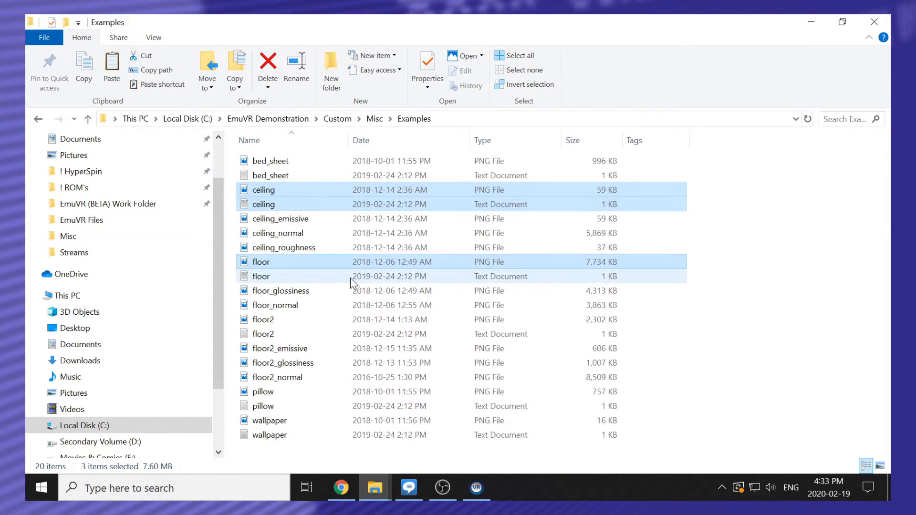
ctrl+click(351, 279)
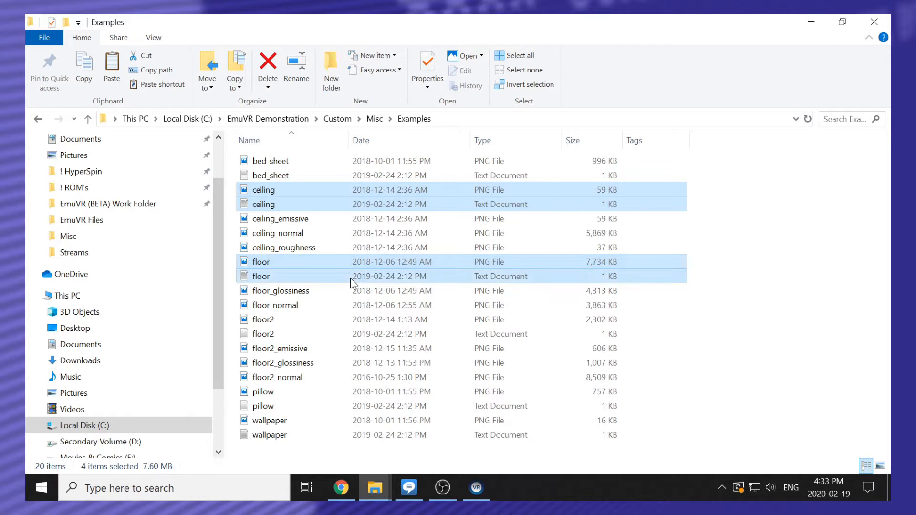
ctrl+click(355, 418)
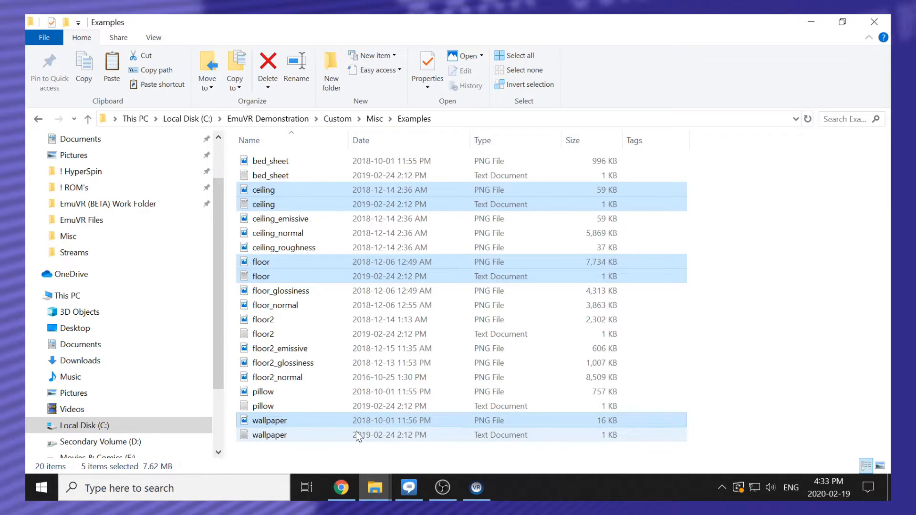
ctrl+click(357, 435)
right_click(355, 431)
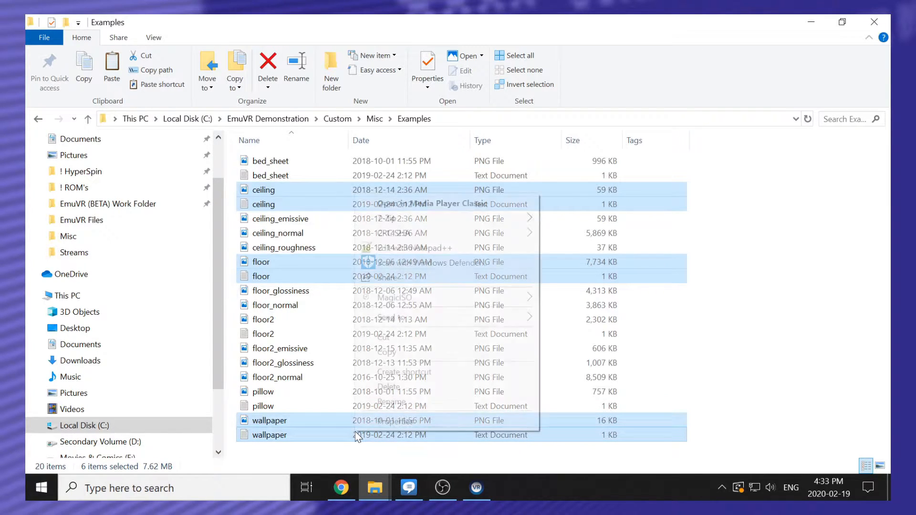
click(381, 356)
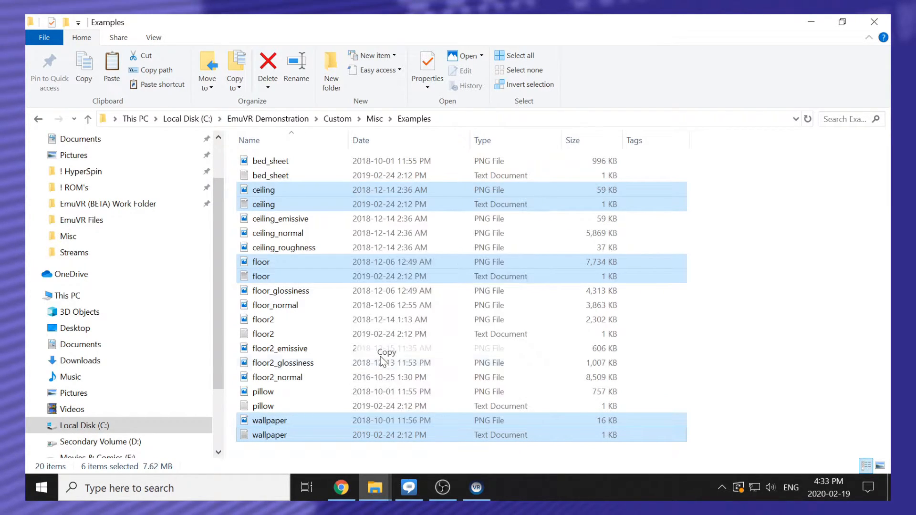
Step: Paste the copied ceiling, floor and wallpaper files into the Custom\Misc folder of EmuVR Demonstration
click(43, 122)
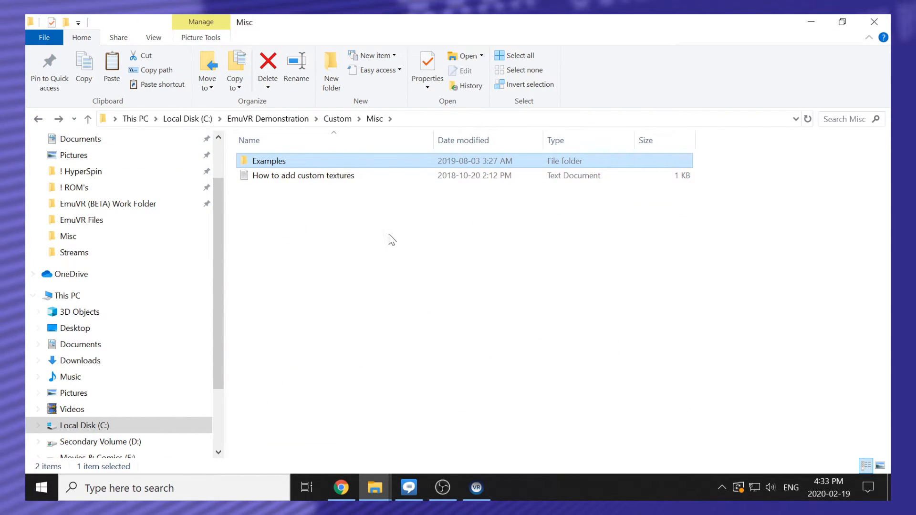
right_click(393, 260)
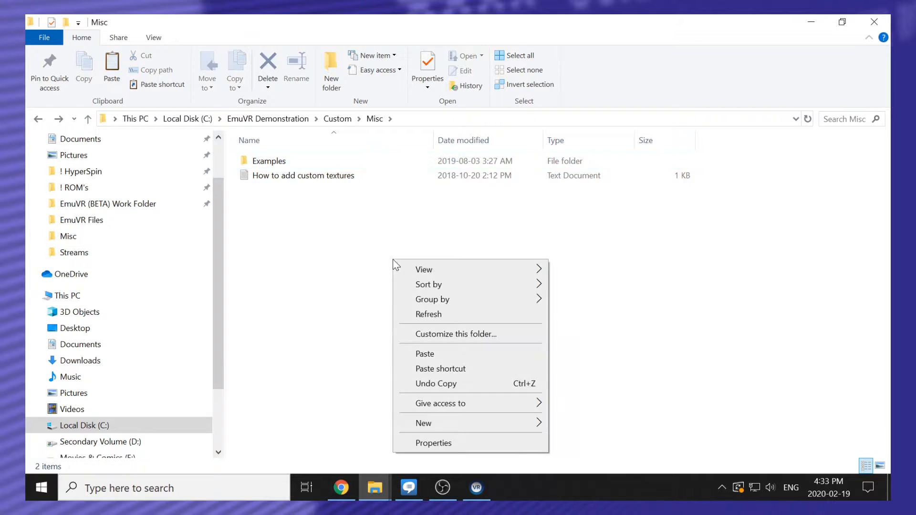
click(424, 354)
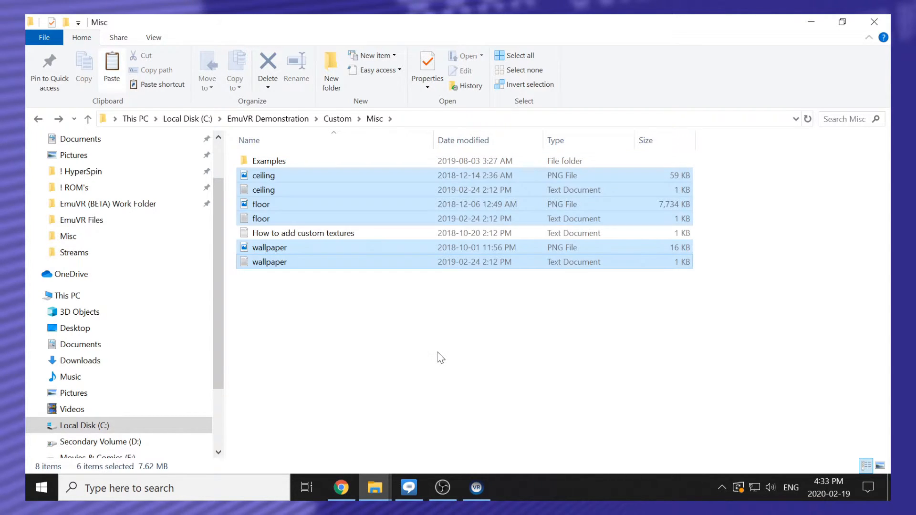
click(436, 352)
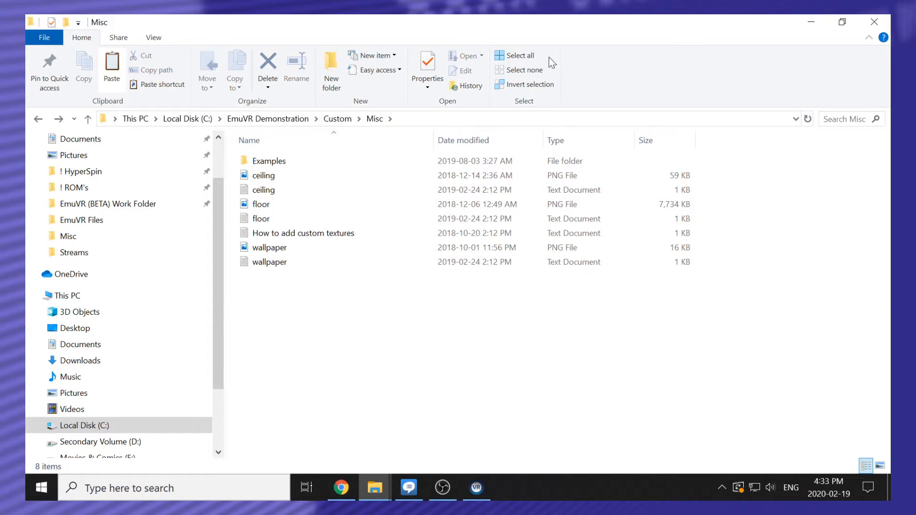
Step: Show the Misc folder as large icons, view the wallpaper image at full size and close it
right_click(429, 352)
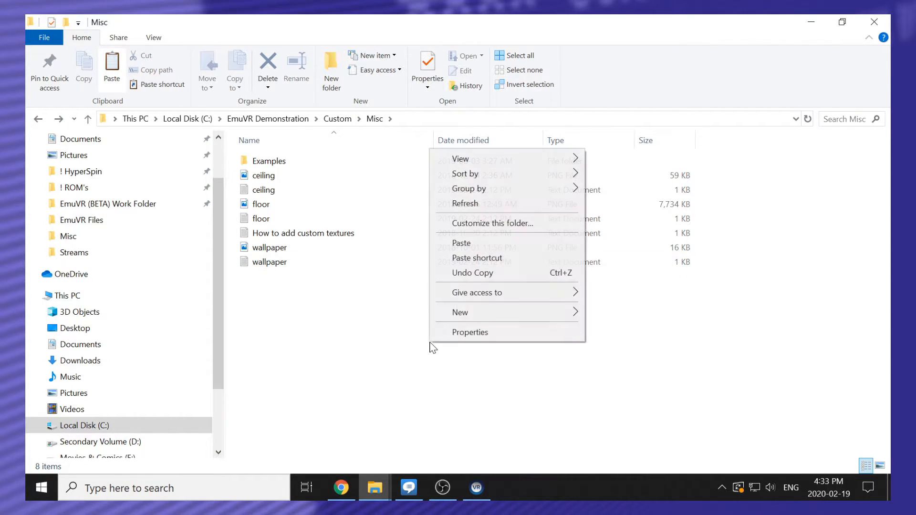
mouse_move(481, 166)
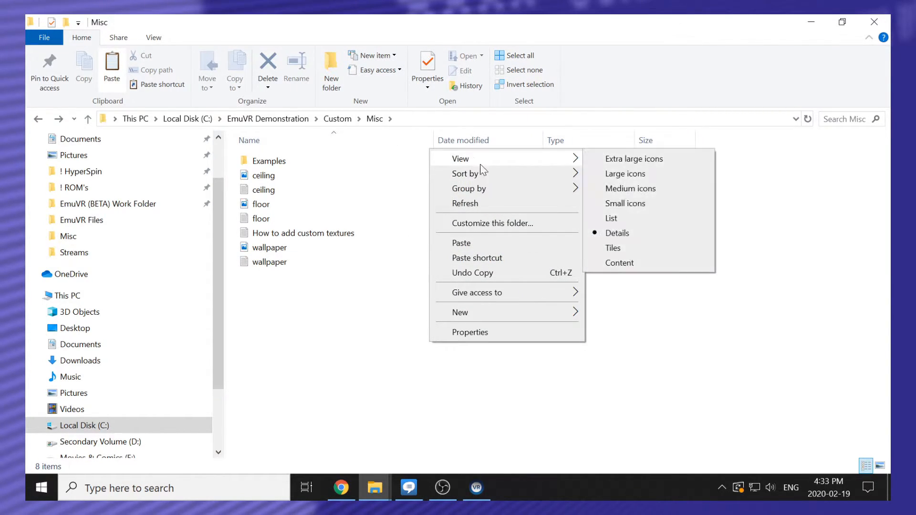
click(646, 180)
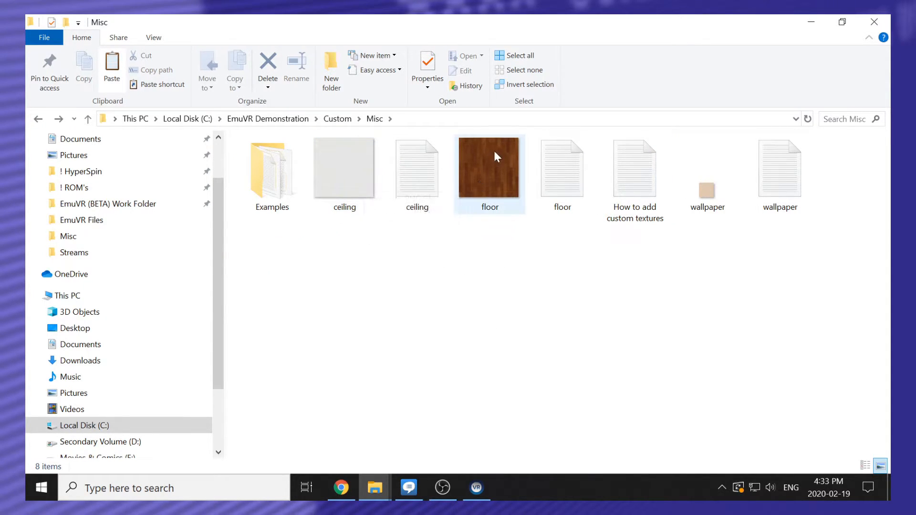
double_click(701, 193)
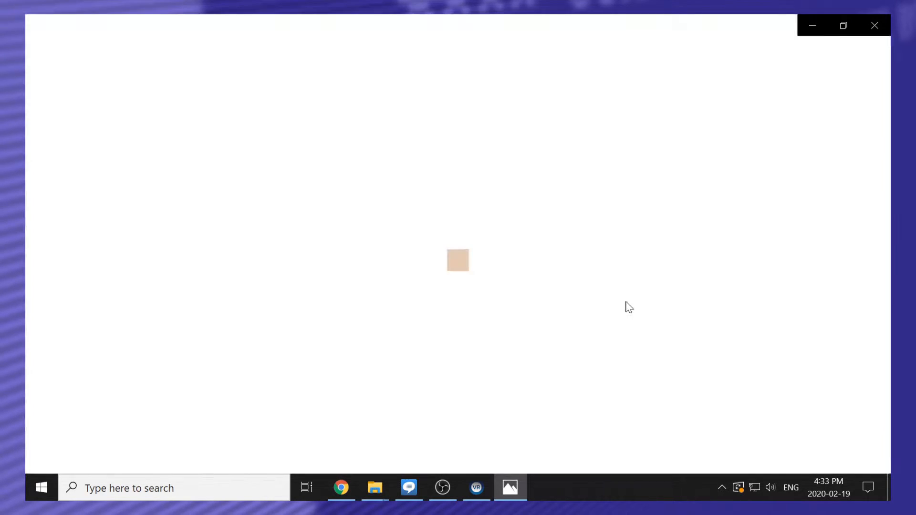
click(864, 21)
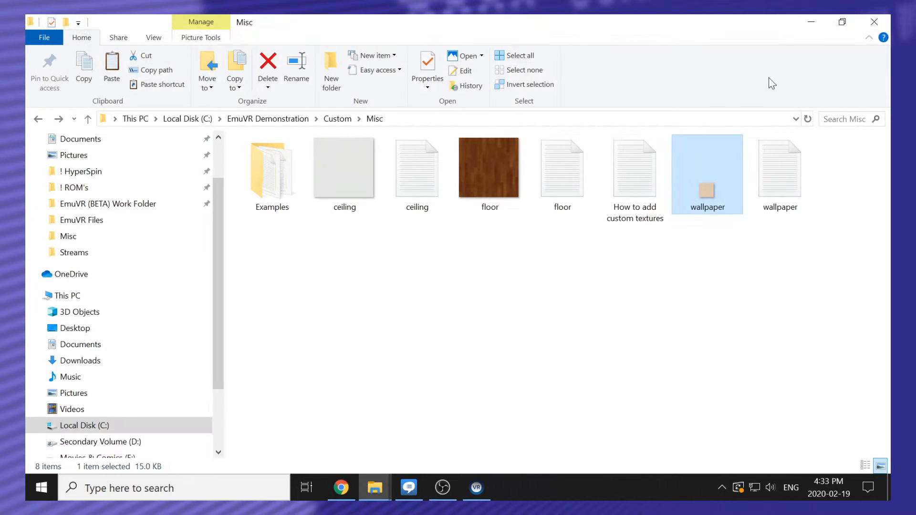
click(624, 382)
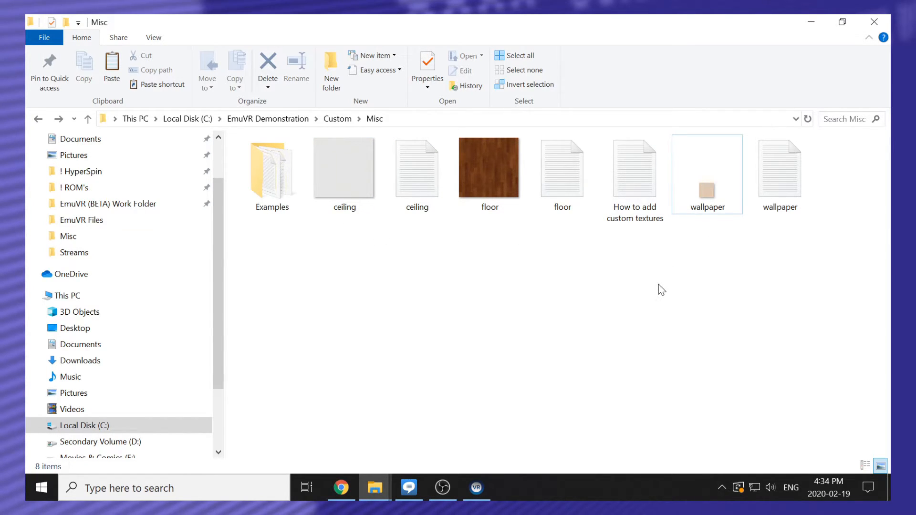
Step: Place the Misc folder window beside the EmuVR Files window and open Custom\Misc in EmuVR Files
drag(409, 20, 25, 189)
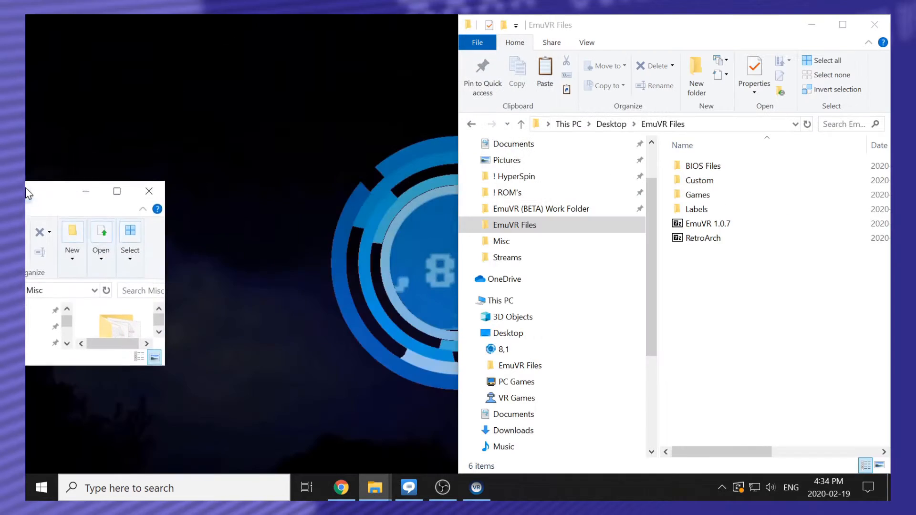
double_click(711, 179)
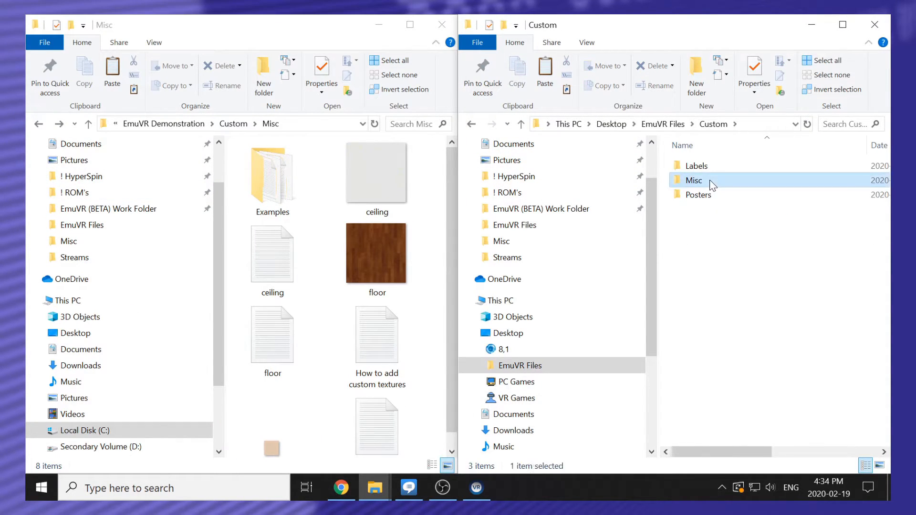
double_click(694, 180)
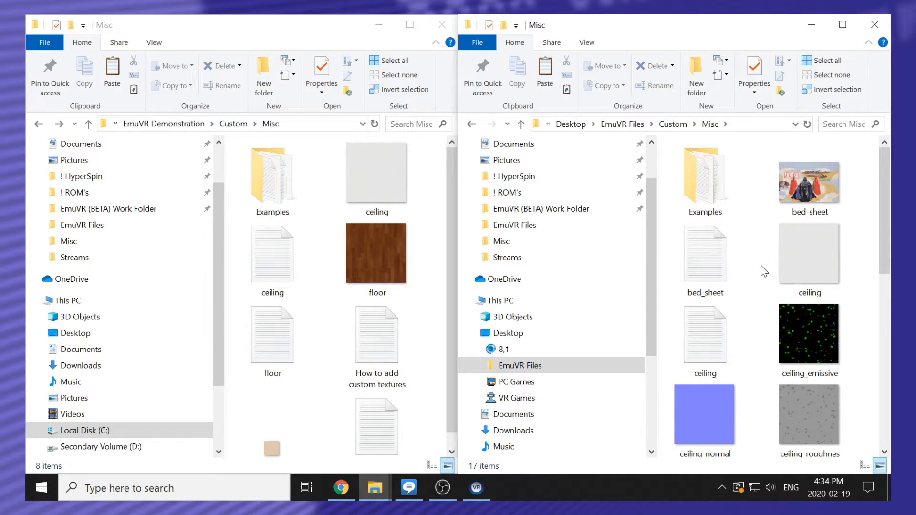
Step: Copy the floor and wallpaper images from the EmuVR Files Custom\Misc folder
scroll(764, 271, down, 4)
click(709, 248)
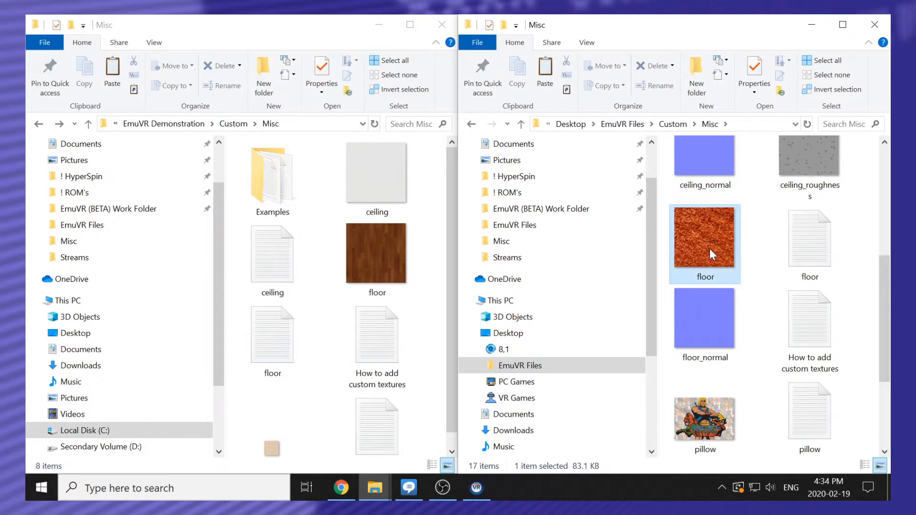
scroll(762, 308, up, 2)
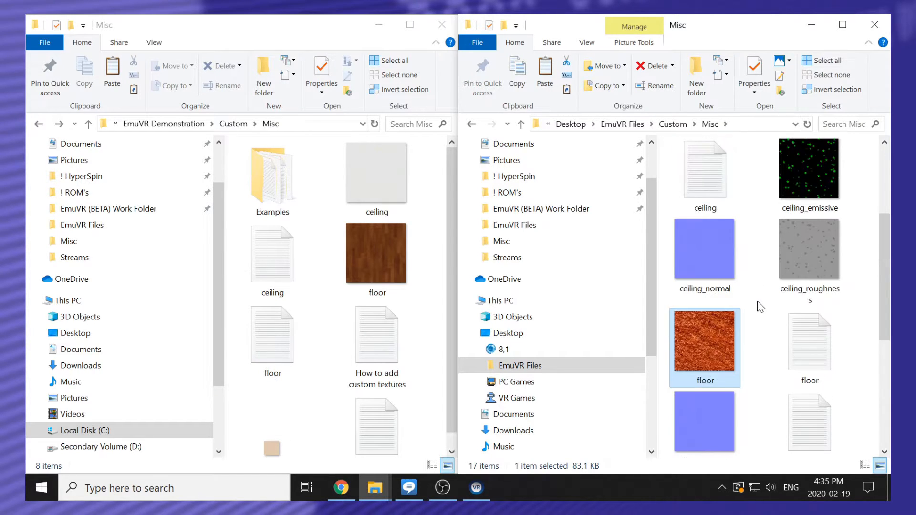
scroll(756, 303, down, 4)
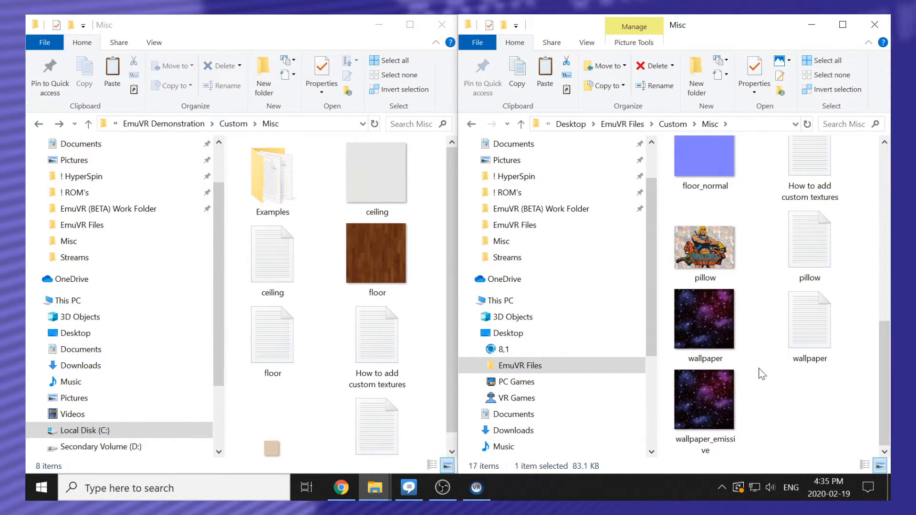
ctrl+click(700, 317)
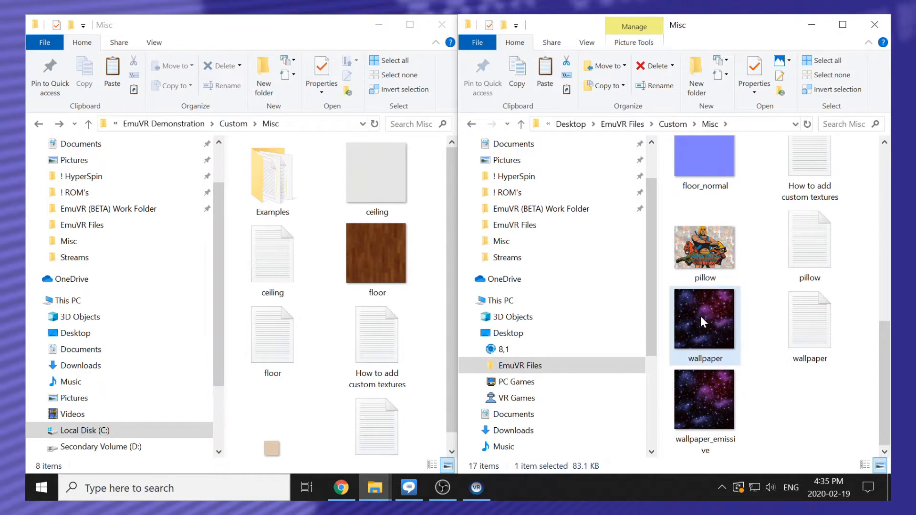
drag(721, 326, 708, 345)
right_click(705, 340)
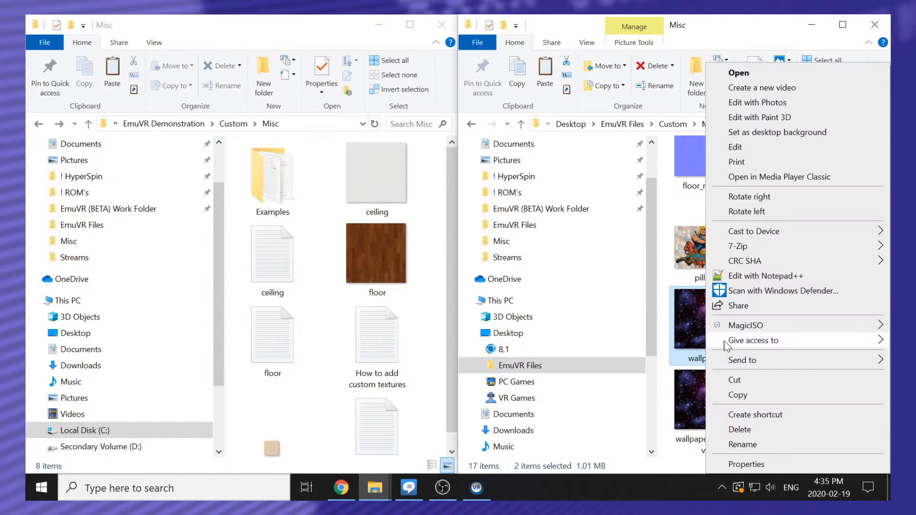
click(747, 398)
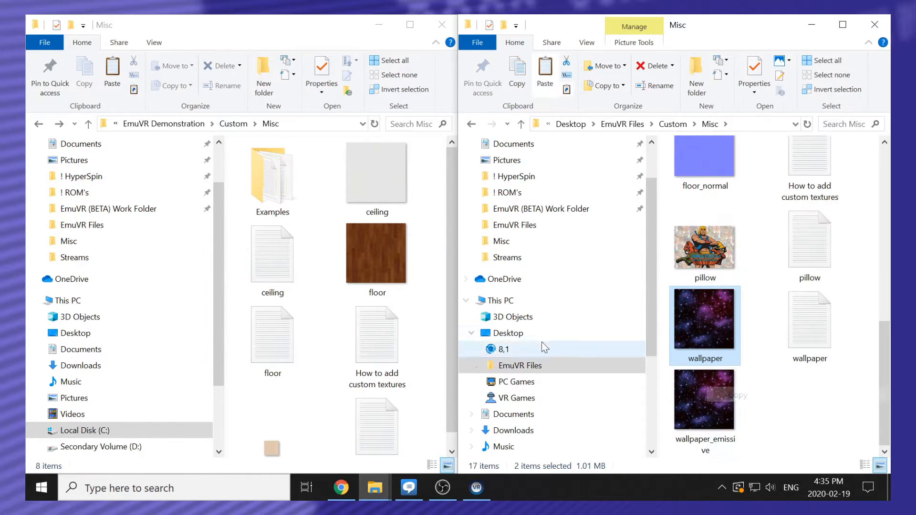
Step: Paste the two images into the EmuVR Demonstration Custom\Misc folder, replacing the files in the destination
right_click(434, 324)
click(479, 227)
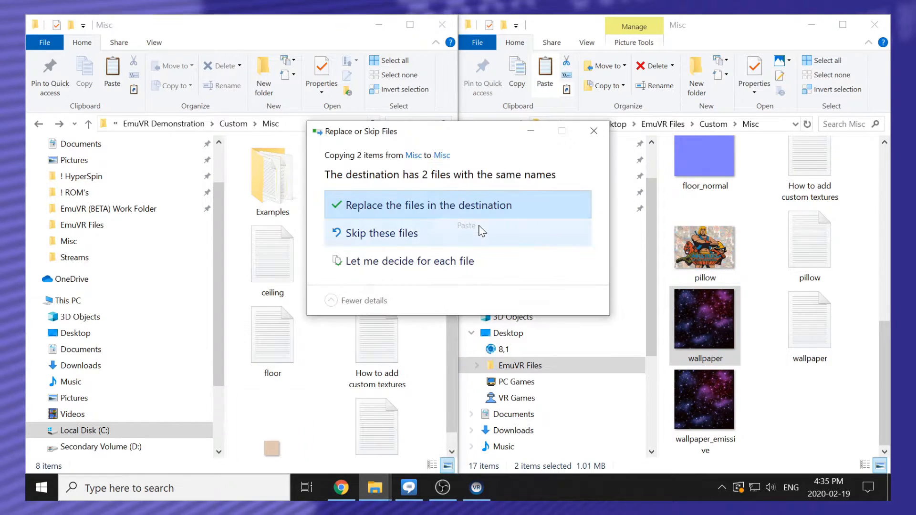
click(359, 204)
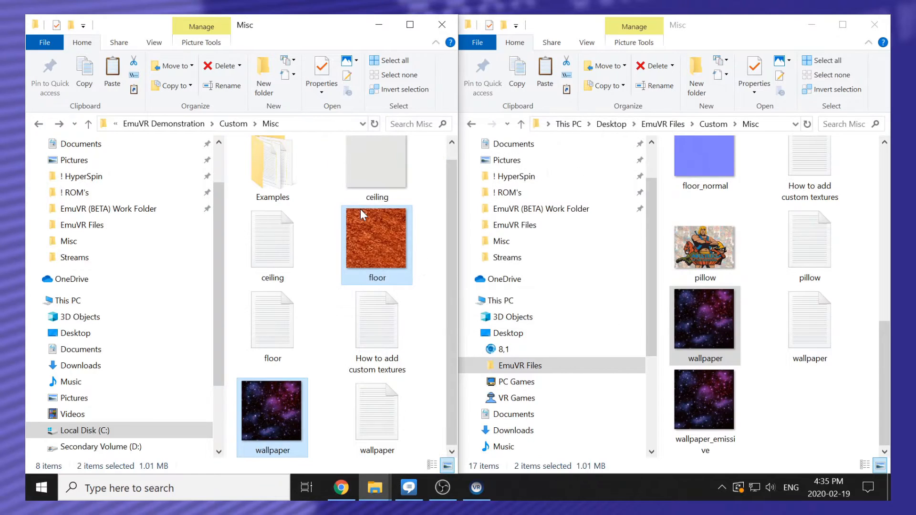
Step: Go back to the EmuVR Demonstration folder and launch the EmuVR application
click(38, 124)
click(38, 124)
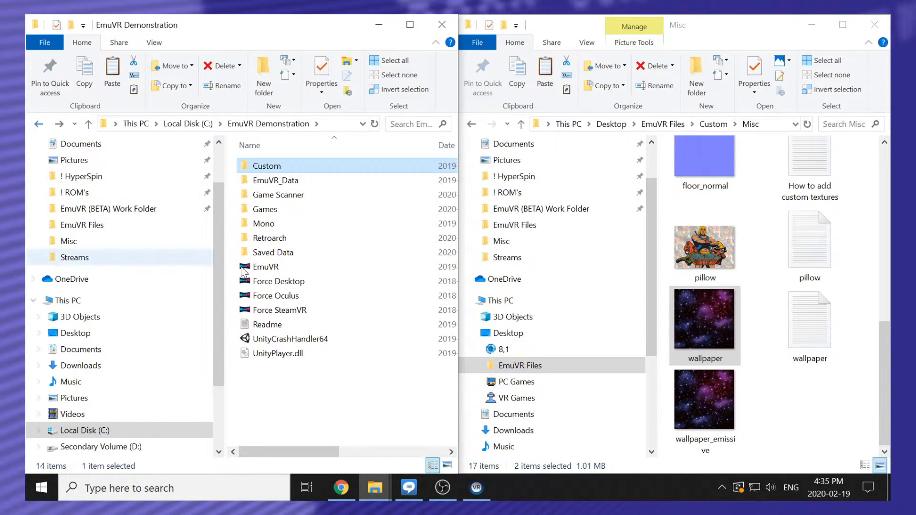
double_click(287, 269)
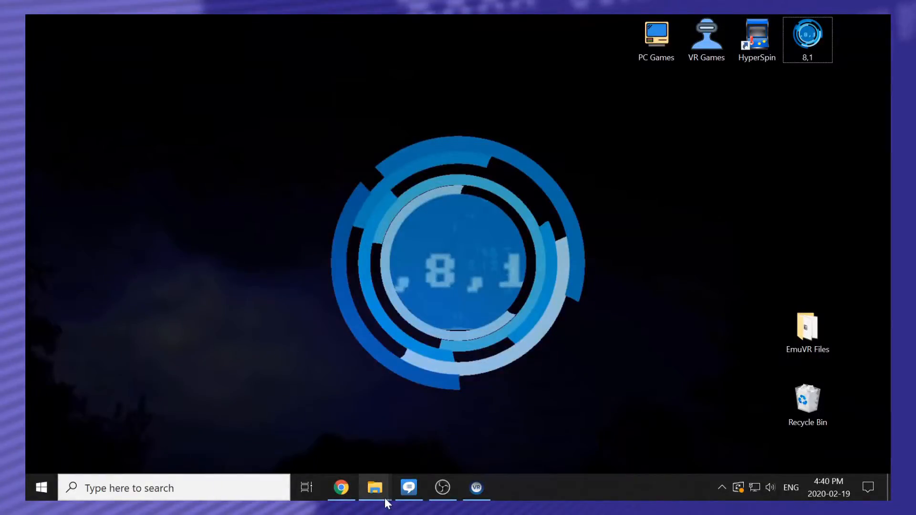
Step: Bring back the EmuVR Demonstration Custom\Misc folder window and maximize it
mouse_move(383, 494)
click(342, 444)
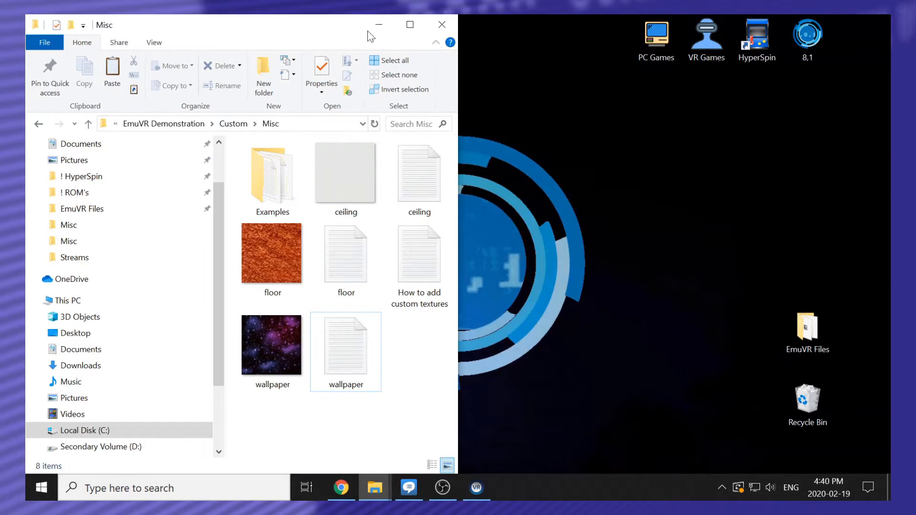
click(416, 25)
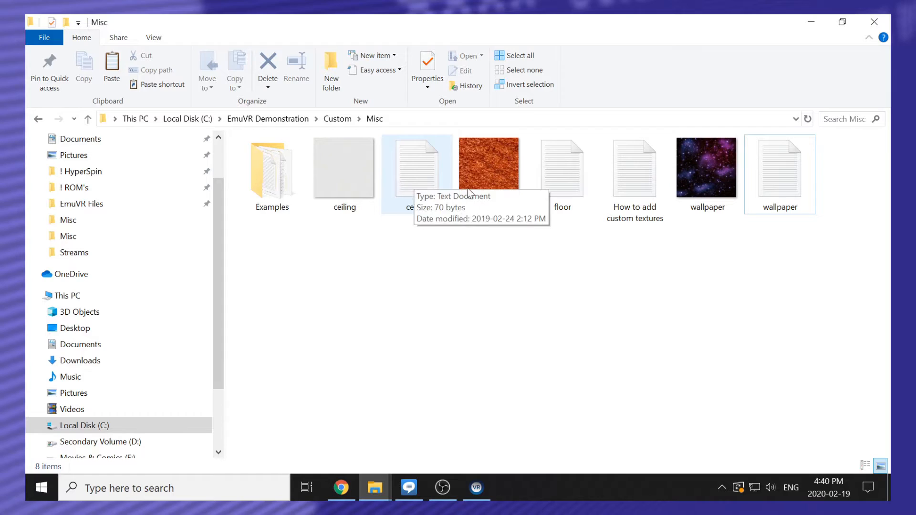
Step: Set tiling_x and tiling_y to 9.0 in the floor text document, save it and close it
click(551, 180)
right_click(551, 179)
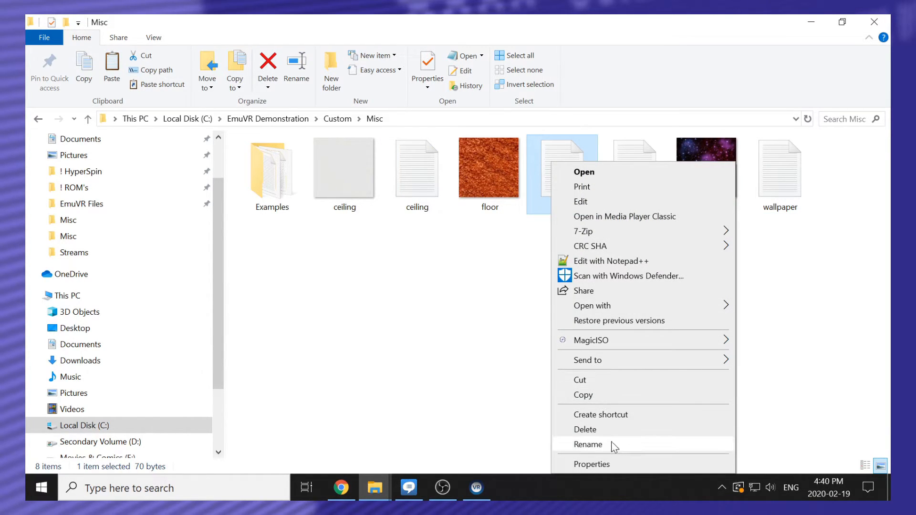
click(613, 202)
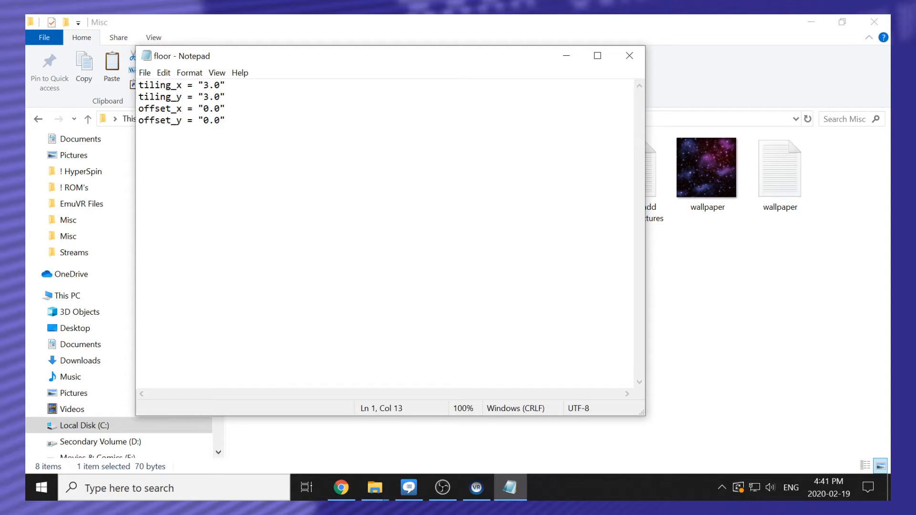
text(9)
click(142, 73)
click(164, 130)
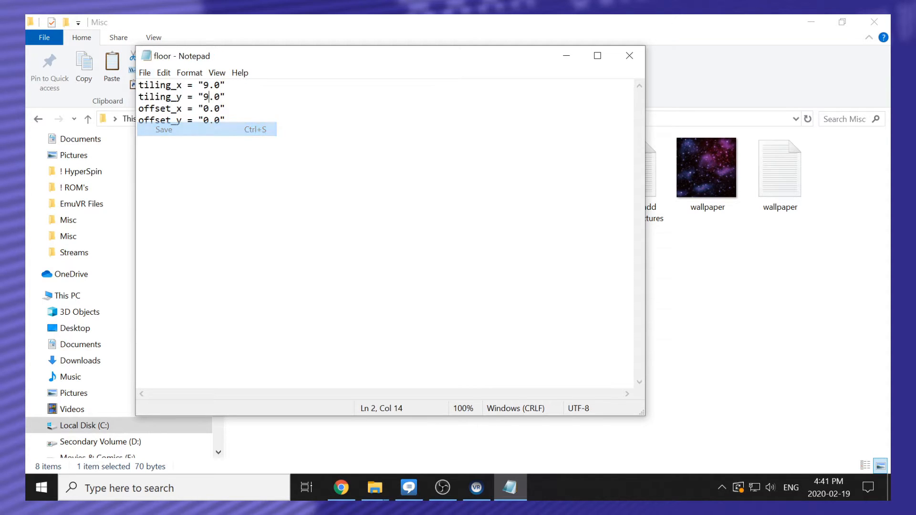
click(629, 56)
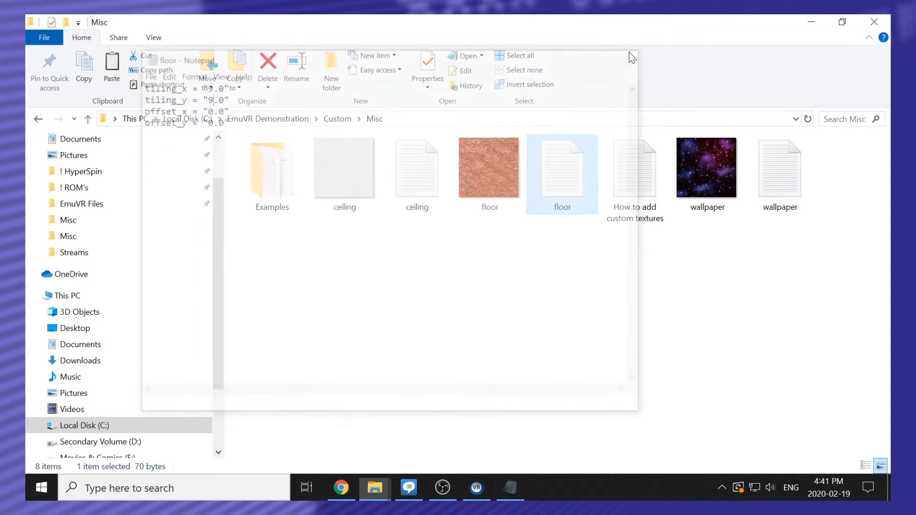
Step: Set tiling_x and tiling_y to 1.0 in the wallpaper text document, save it and close it
right_click(779, 172)
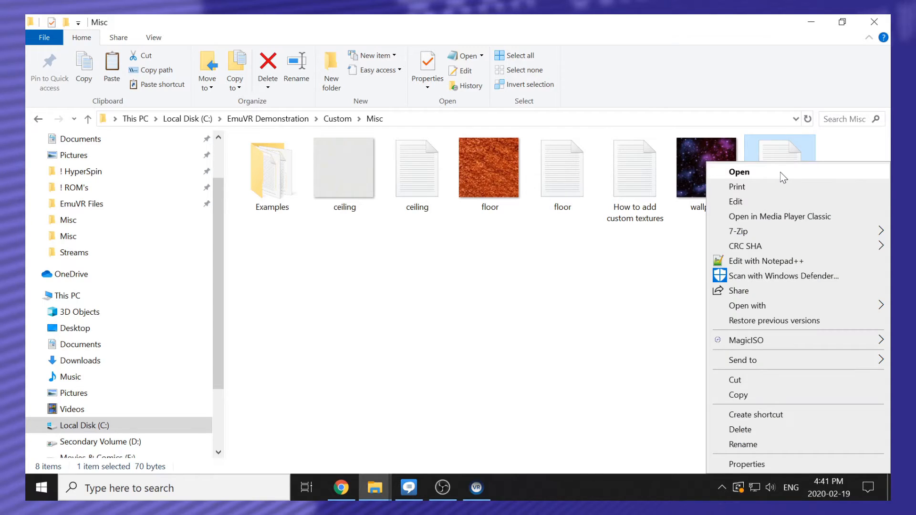
click(753, 202)
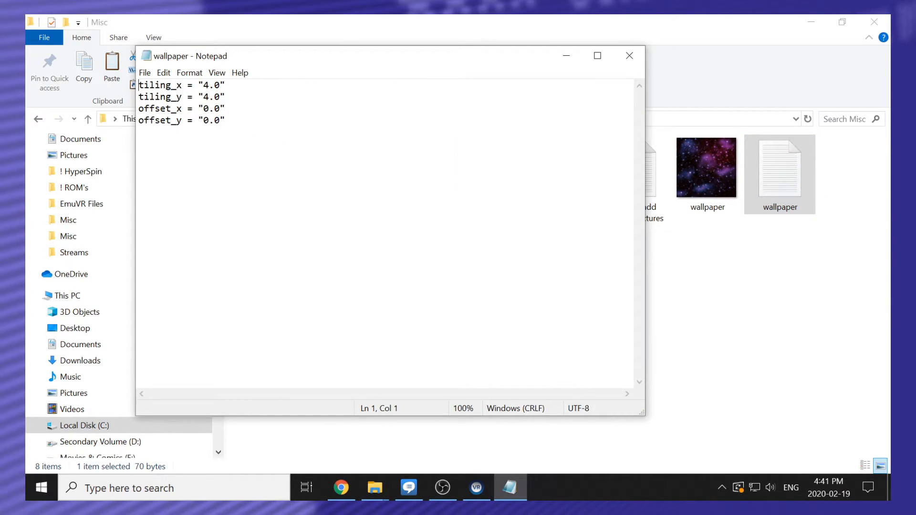
key(BackSpace)
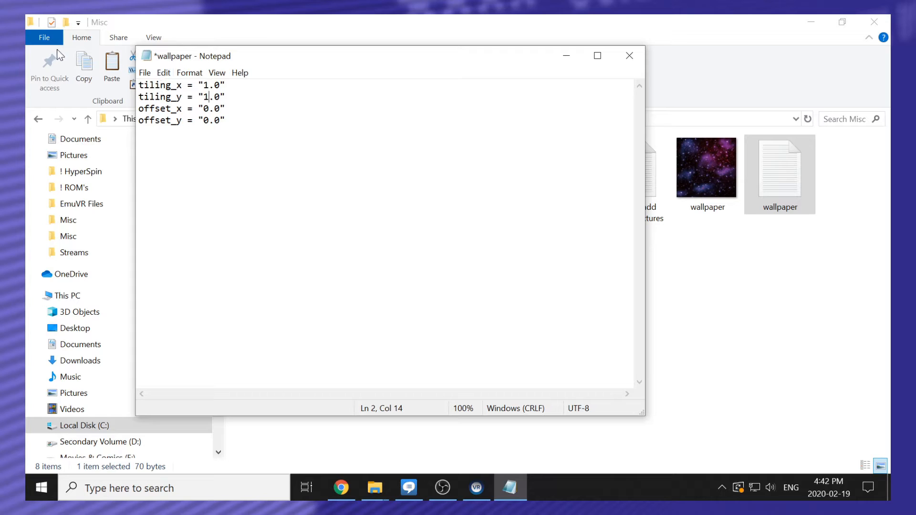
click(144, 73)
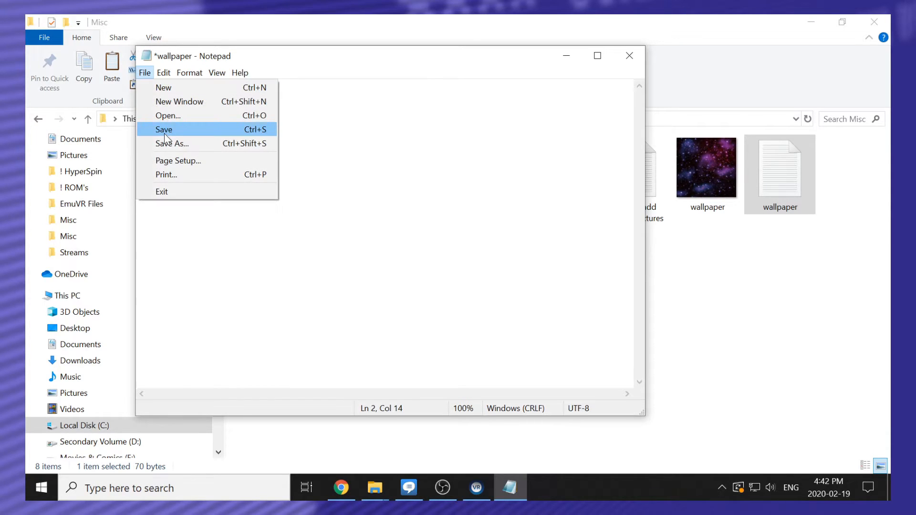
click(173, 127)
click(628, 57)
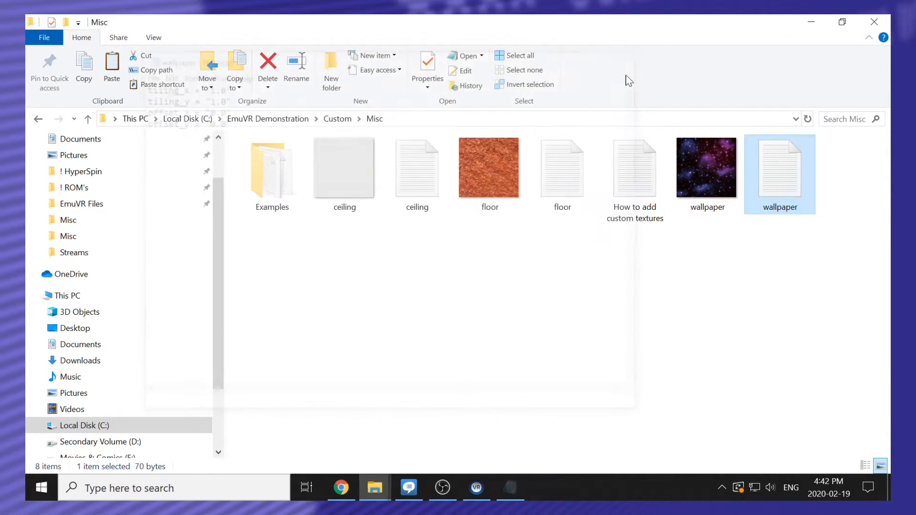
Step: Copy the ceiling_emissive image from the Examples folder into the Custom\Misc folder
double_click(296, 203)
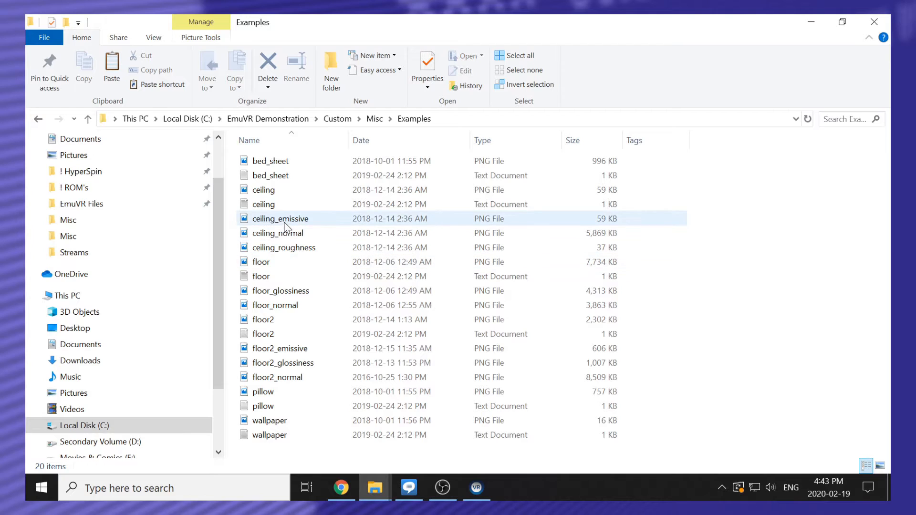
right_click(284, 224)
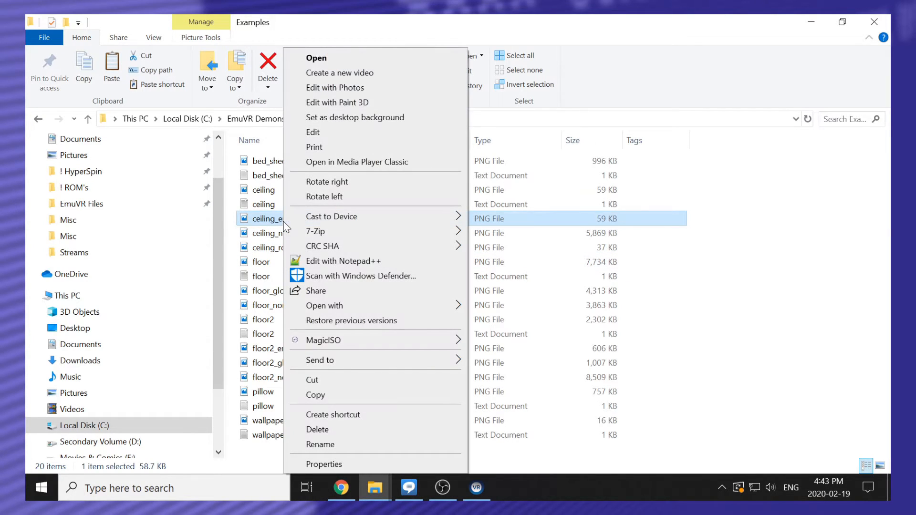
click(345, 390)
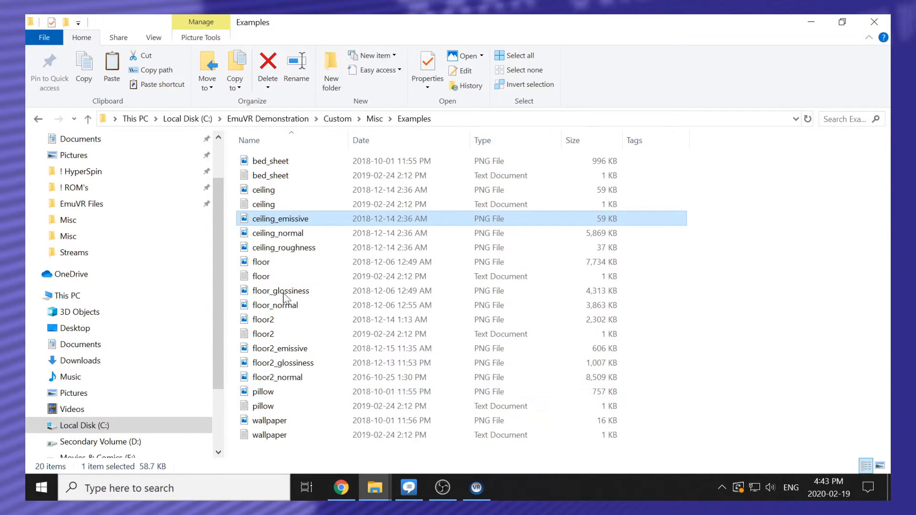
click(36, 119)
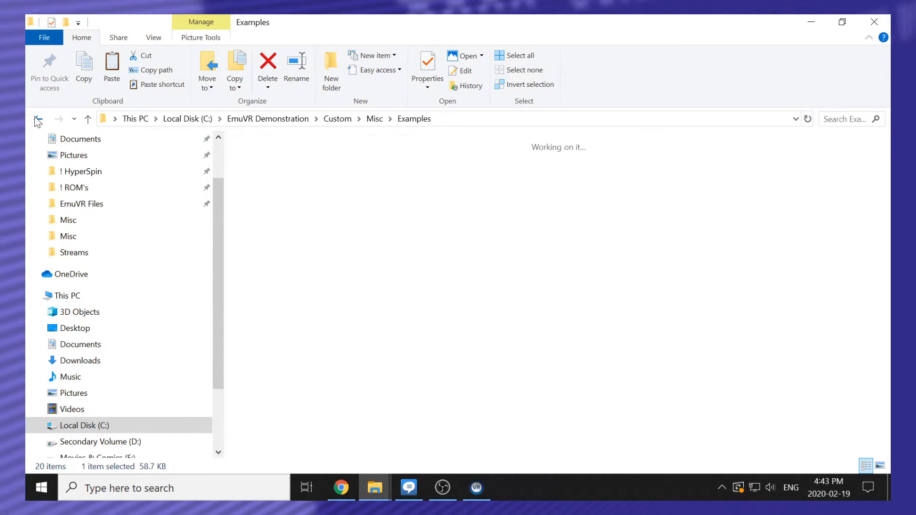
right_click(403, 286)
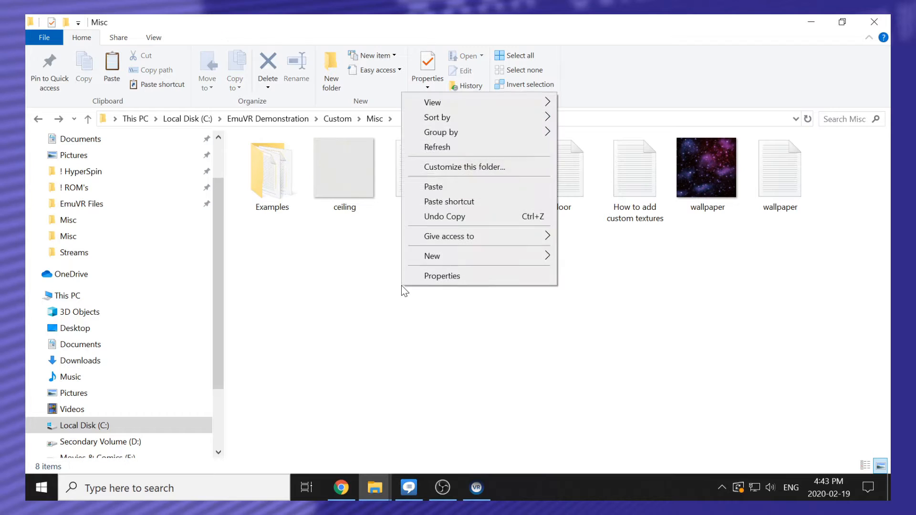
click(453, 190)
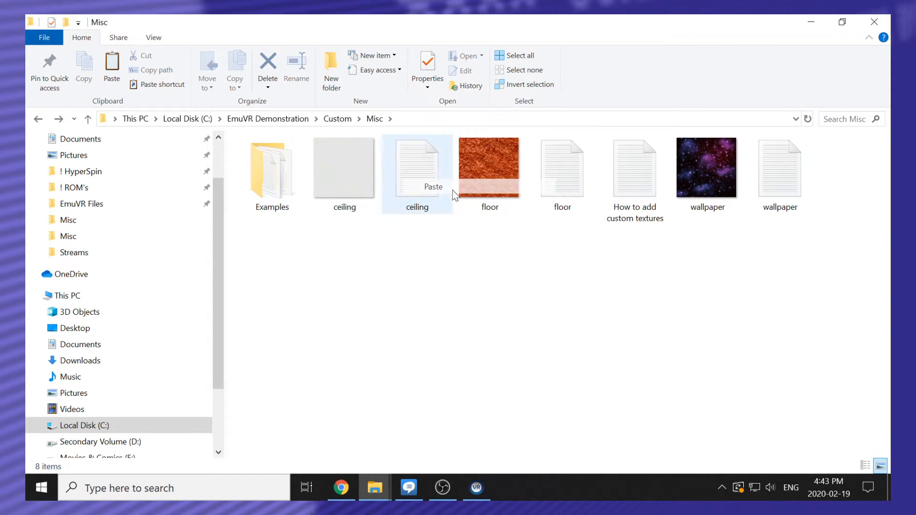
click(521, 327)
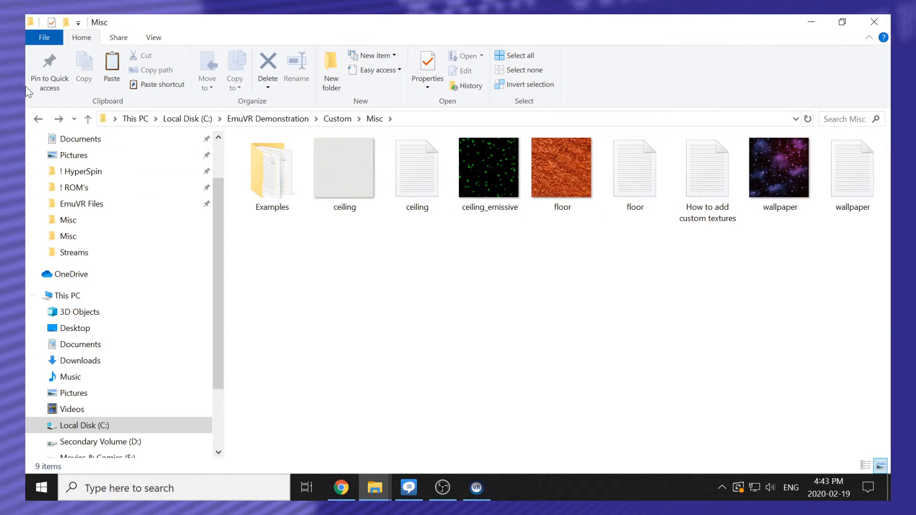
Step: Return to the EmuVR Demonstration folder and start EmuVR with the added ceiling texture
click(38, 119)
click(38, 119)
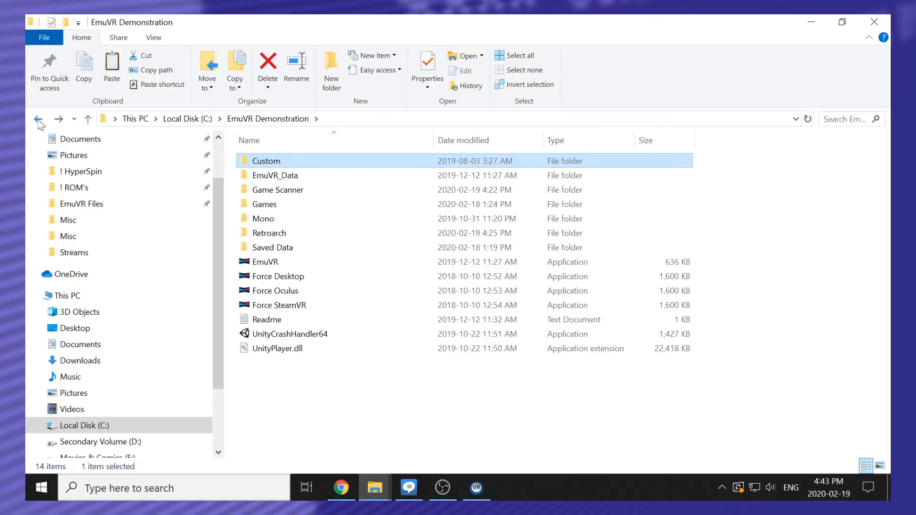
click(280, 261)
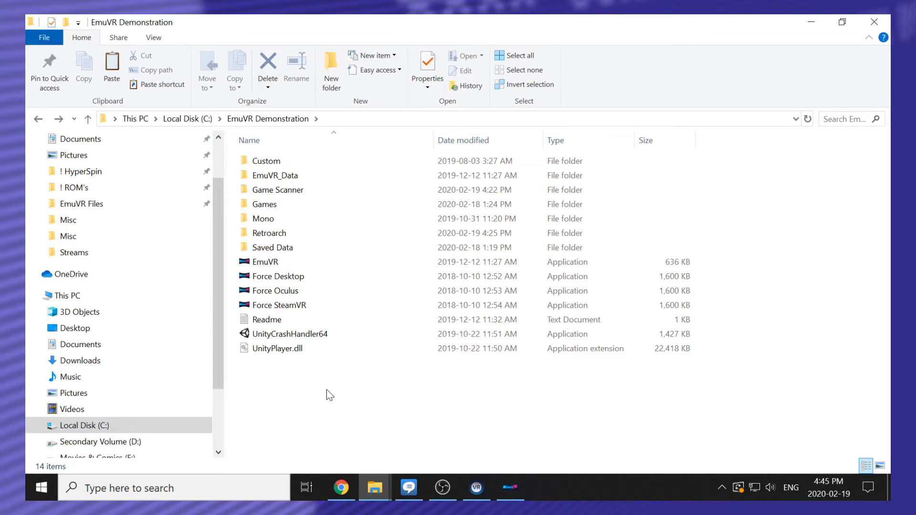
Step: Copy the bed_sheet and pillow images with their text documents from the Custom\Misc\Examples folder into the Custom\Misc folder
double_click(315, 167)
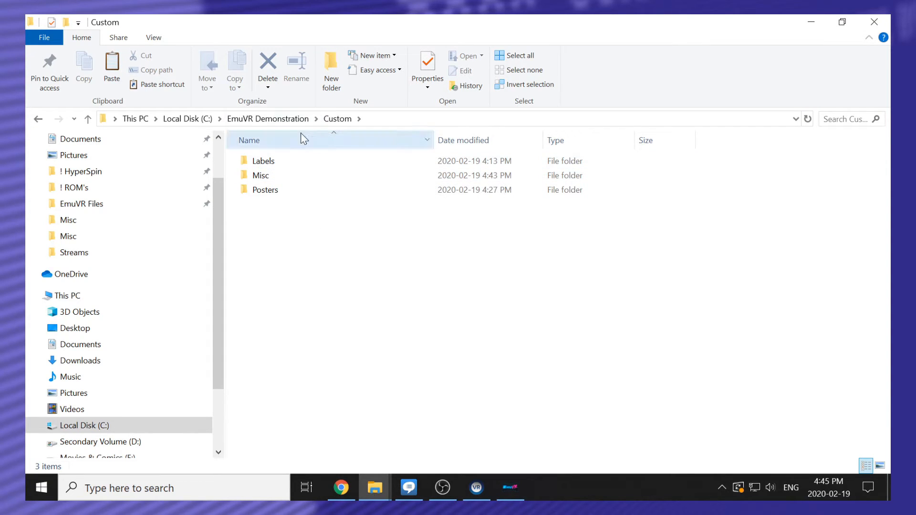
double_click(312, 175)
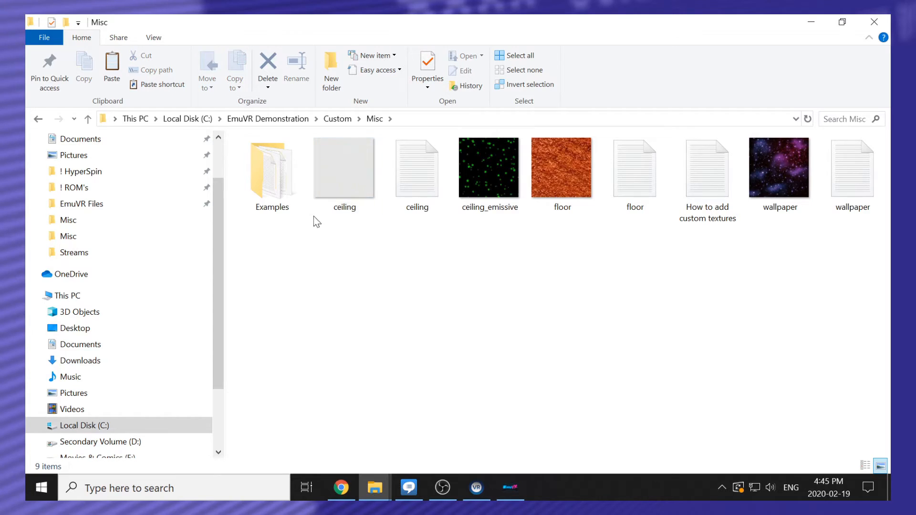
double_click(281, 197)
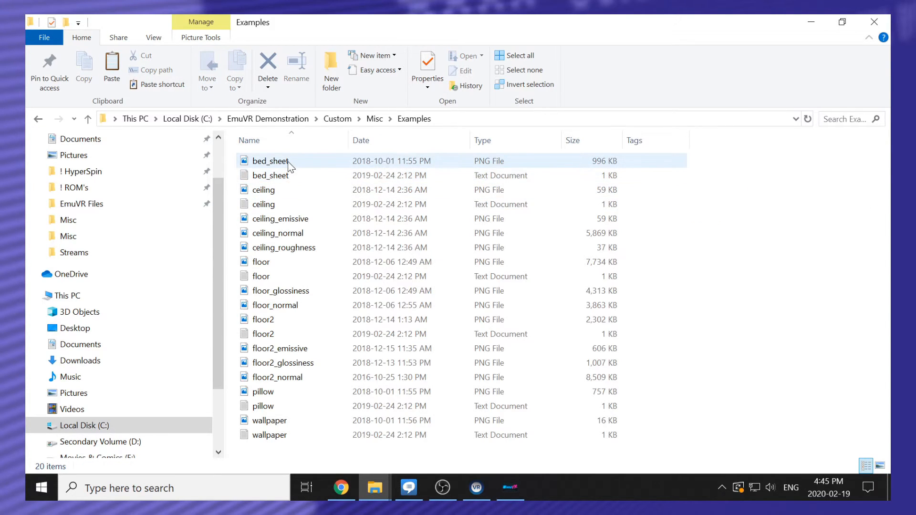
click(288, 162)
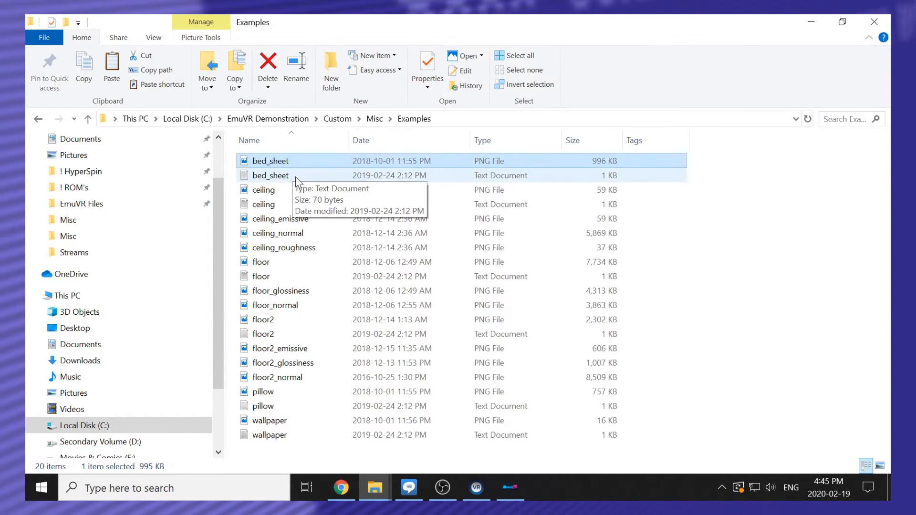
ctrl+click(296, 175)
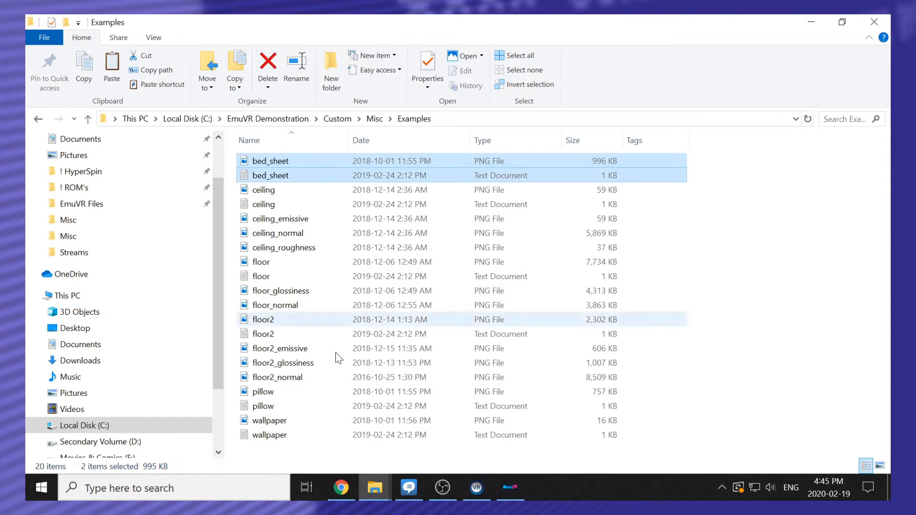
ctrl+click(304, 398)
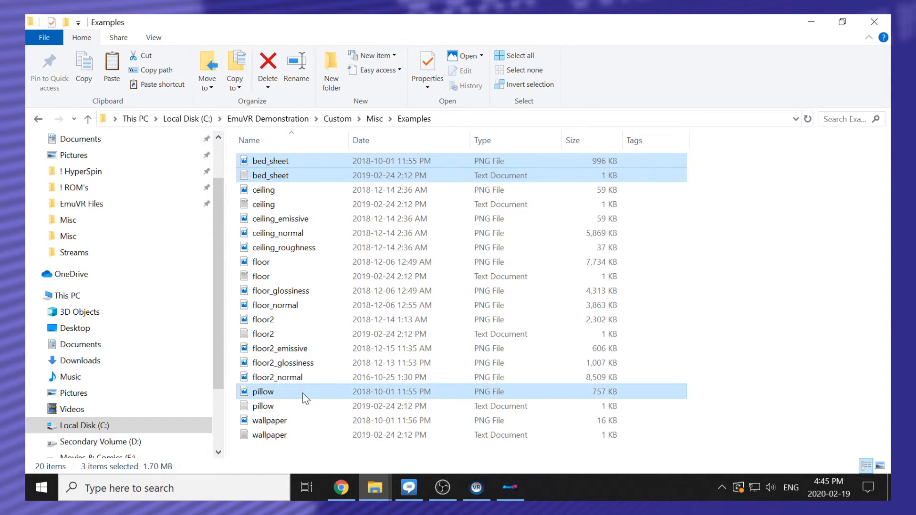
ctrl+click(305, 409)
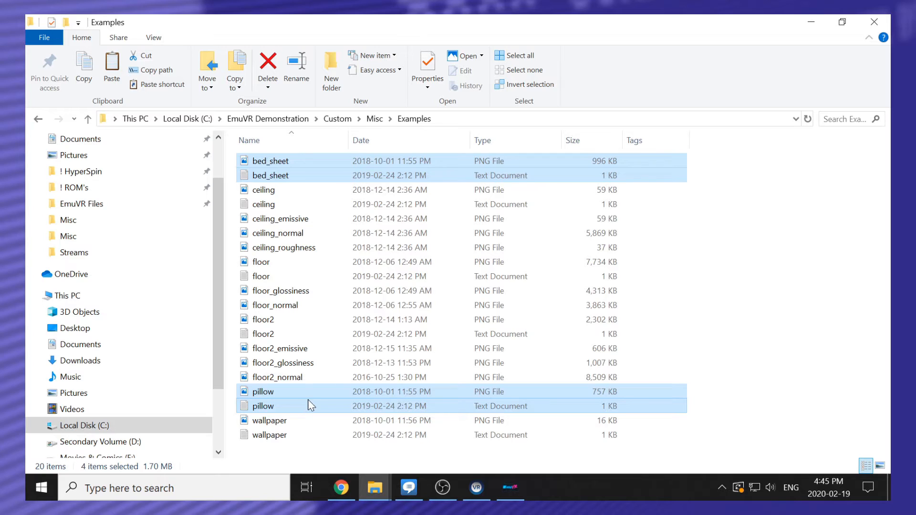
right_click(308, 399)
click(336, 325)
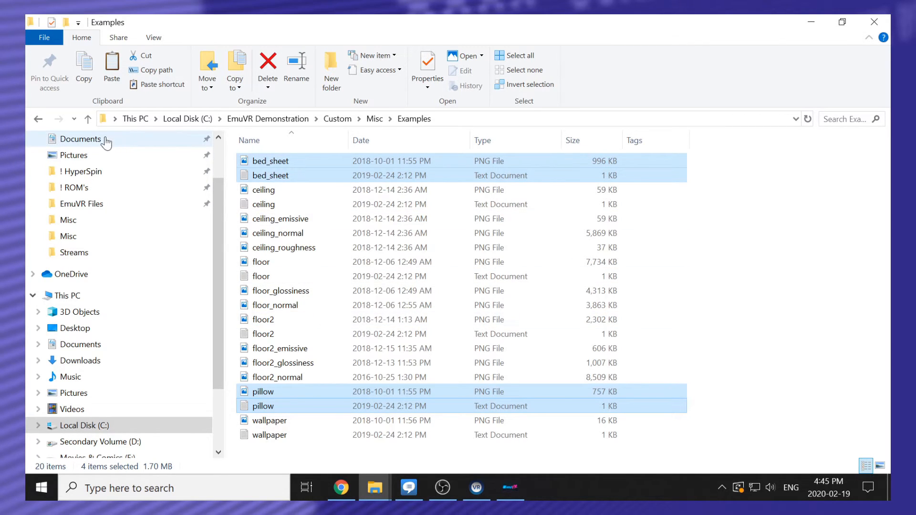
click(39, 118)
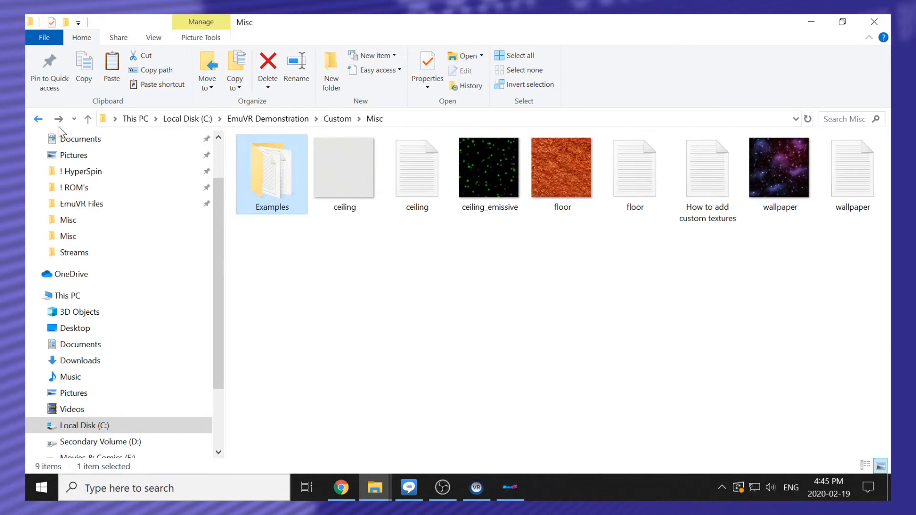
right_click(425, 313)
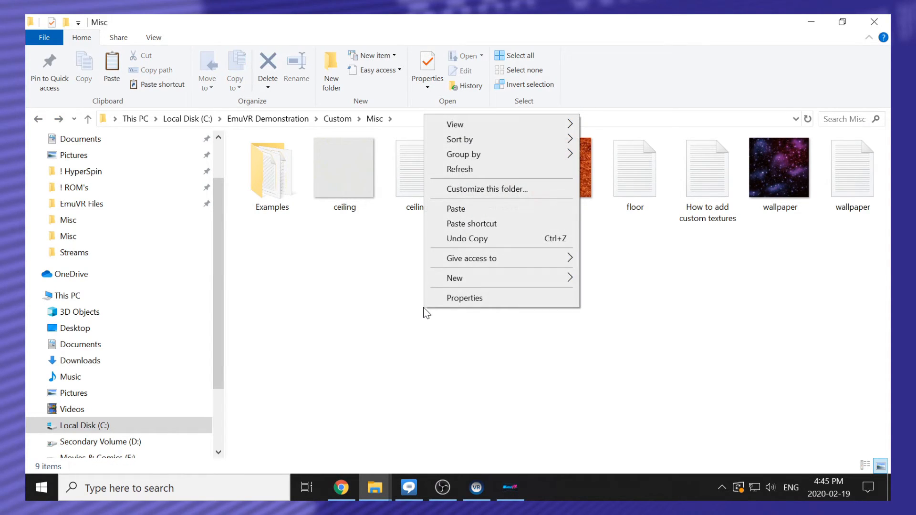
click(465, 211)
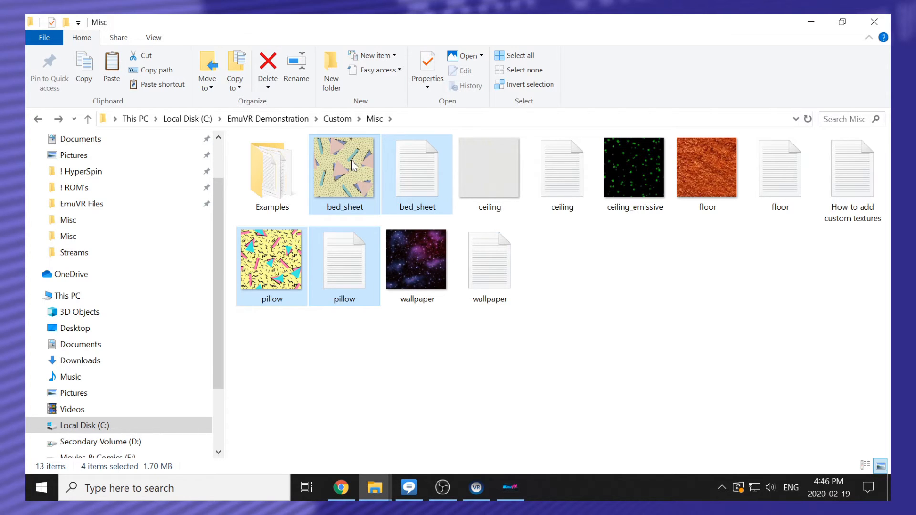
click(367, 188)
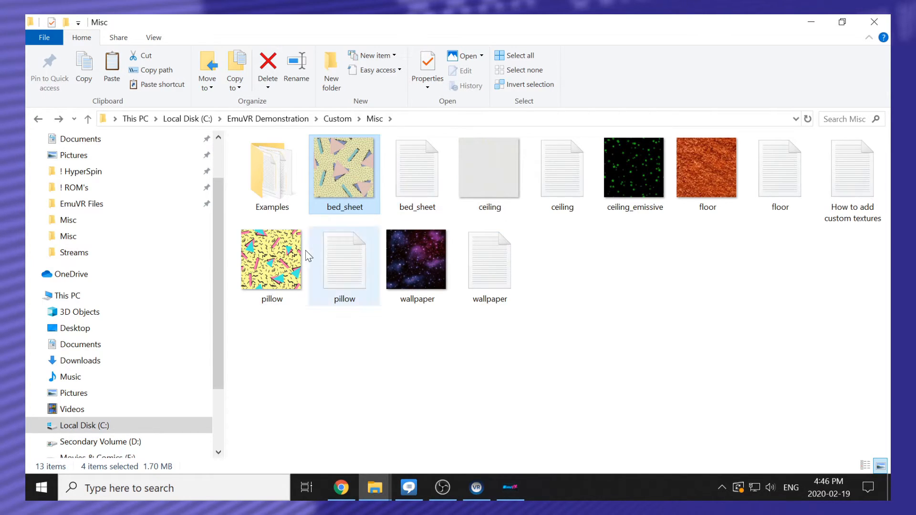
click(271, 266)
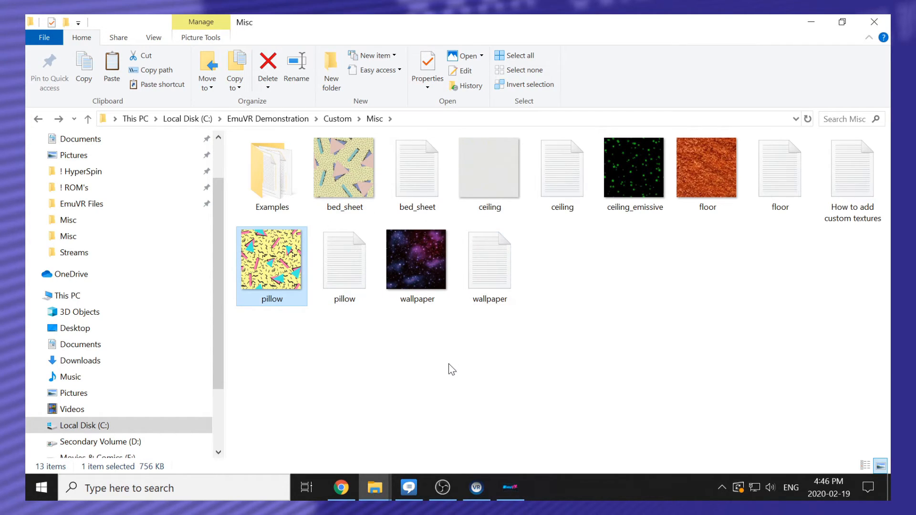
click(386, 417)
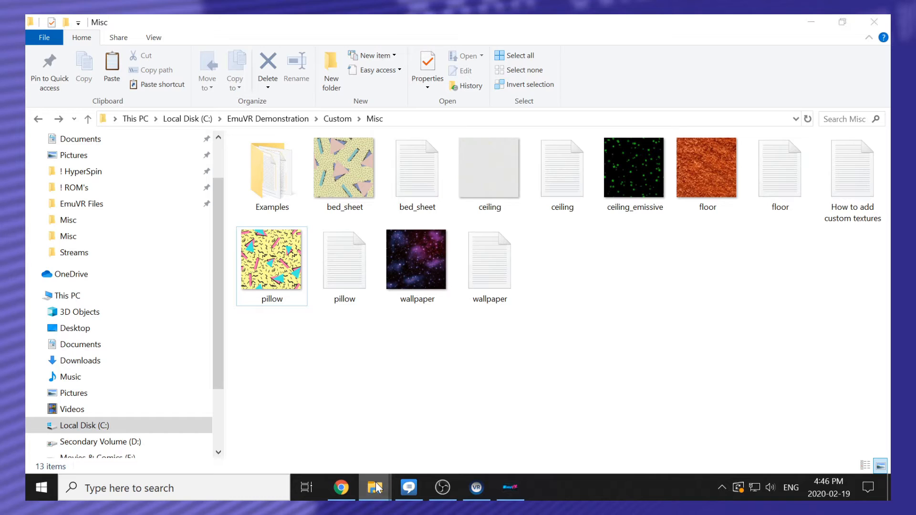
Step: Replace the bed_sheet and pillow images in EmuVR Demonstration\Custom\Misc with the versions from Desktop\EmuVR Files\Custom\Misc
mouse_move(376, 481)
click(436, 434)
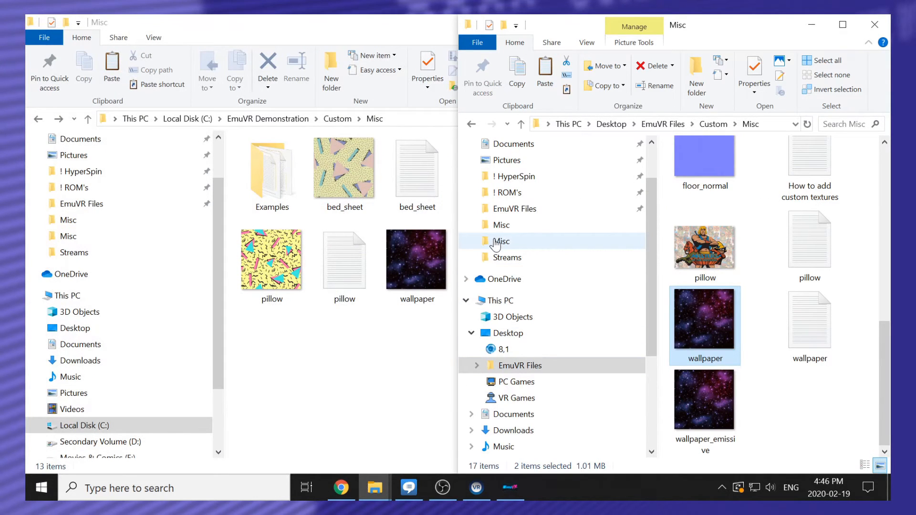
click(701, 270)
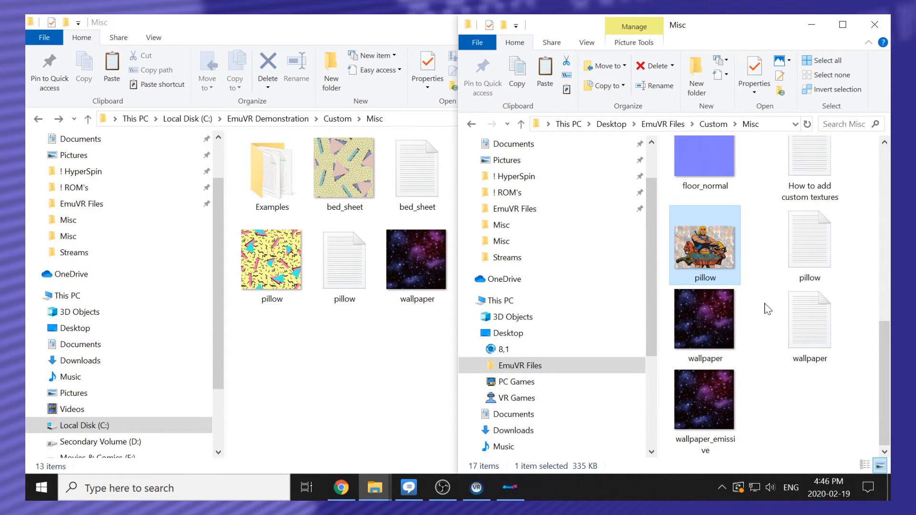
scroll(766, 308, up, 5)
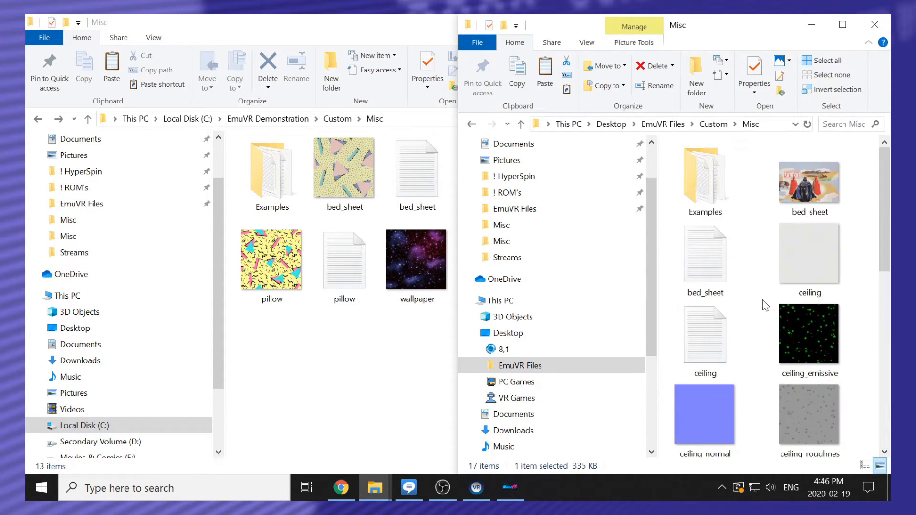
click(807, 201)
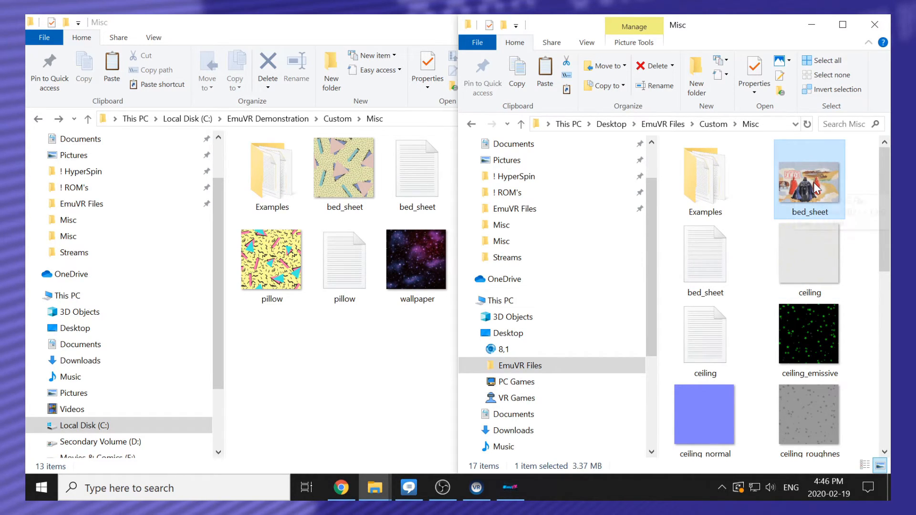
right_click(816, 187)
click(737, 395)
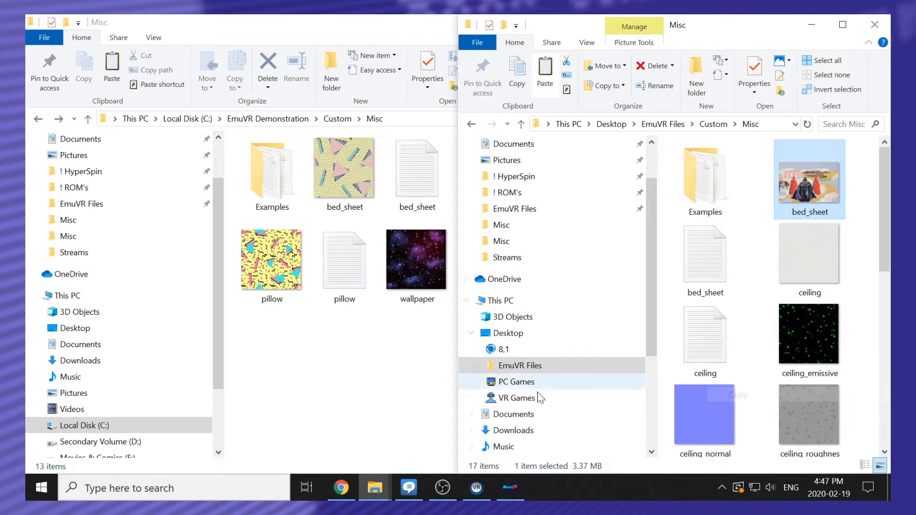
right_click(400, 372)
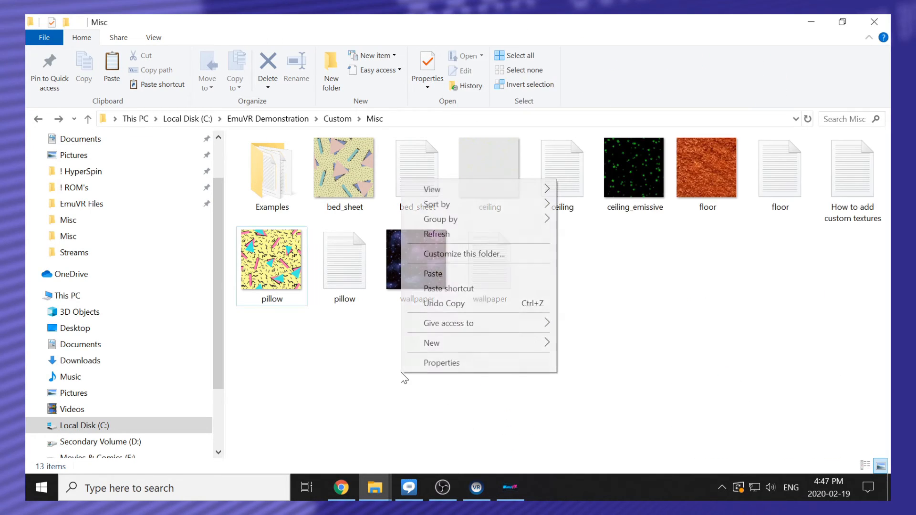
click(448, 273)
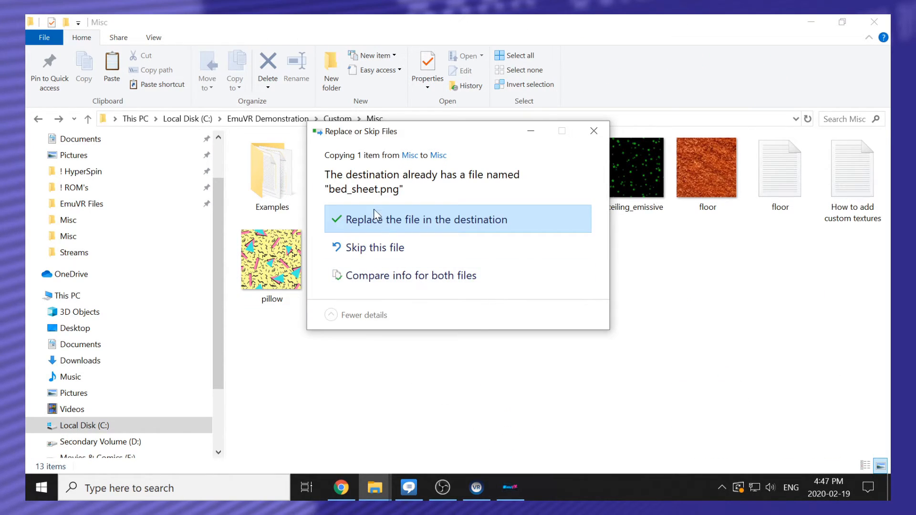
click(401, 222)
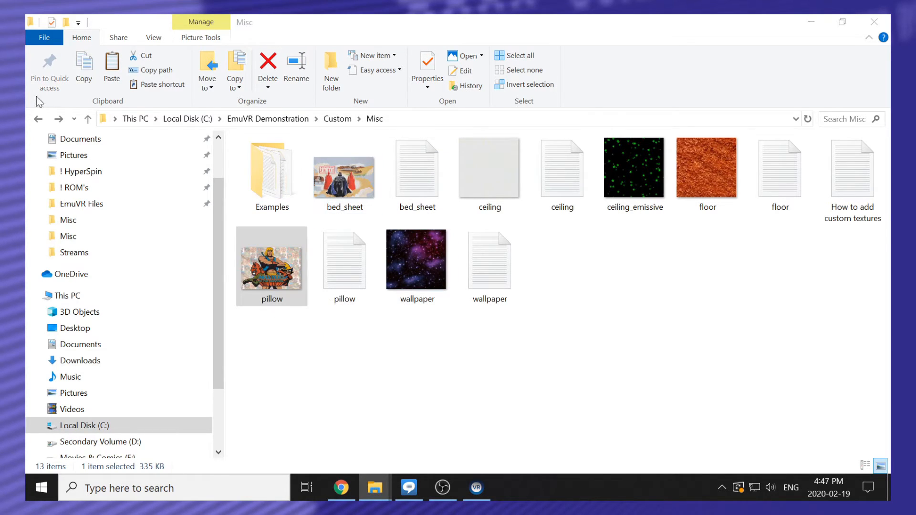
Step: Return to the EmuVR Demonstration folder and start EmuVR with the custom bed sheet and pillow textures
click(39, 120)
click(39, 119)
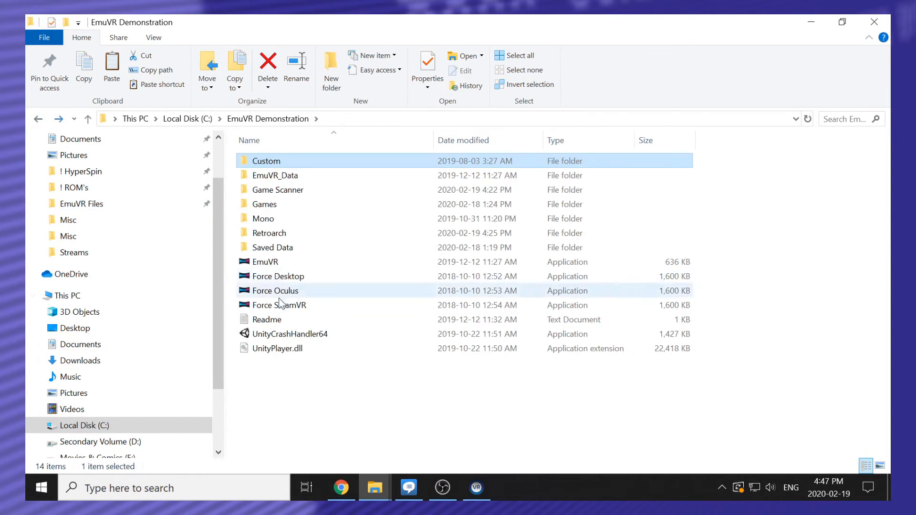
double_click(278, 262)
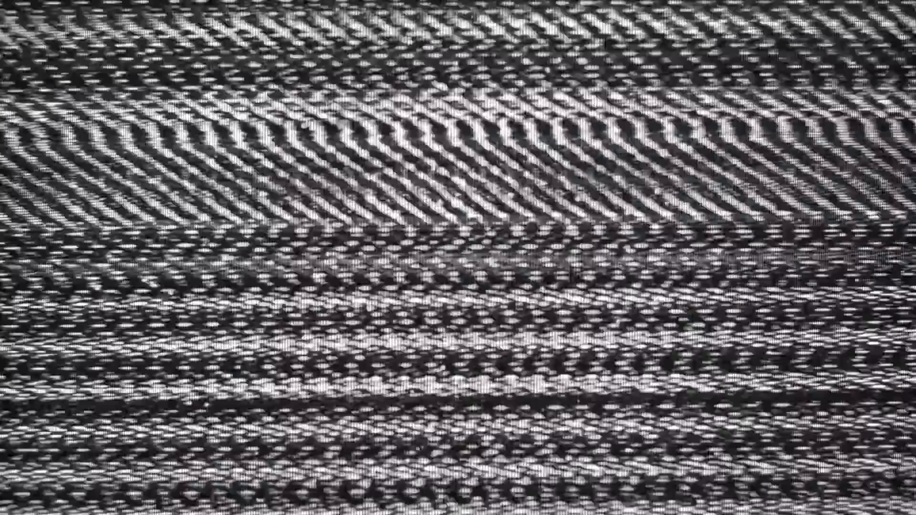